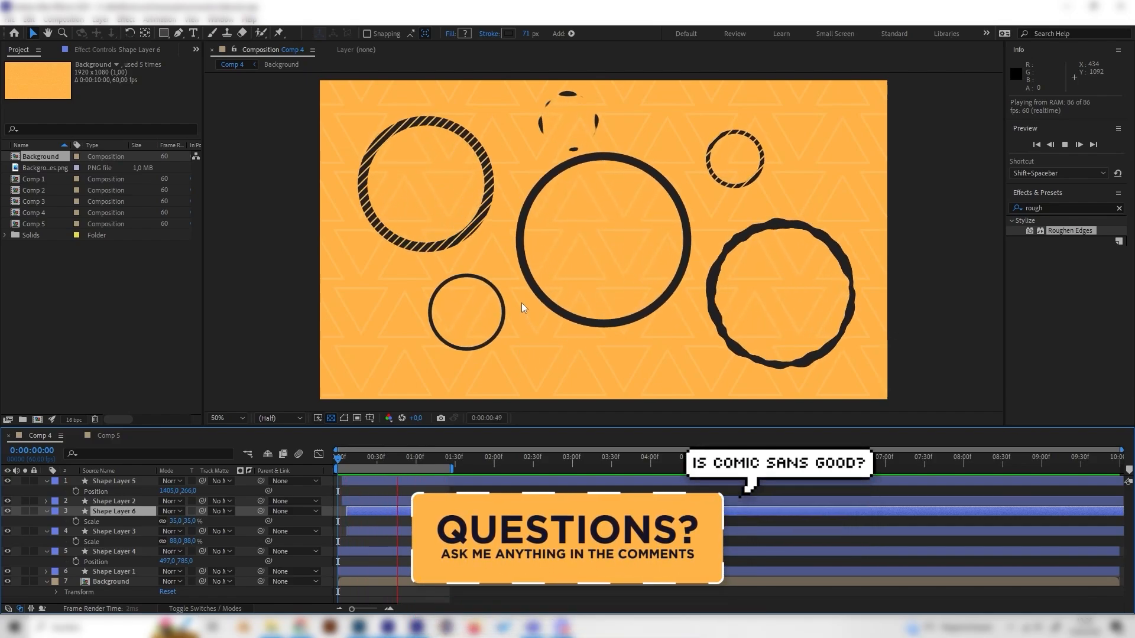
Preview the animated circle bursts in Comp 4.
key("space")
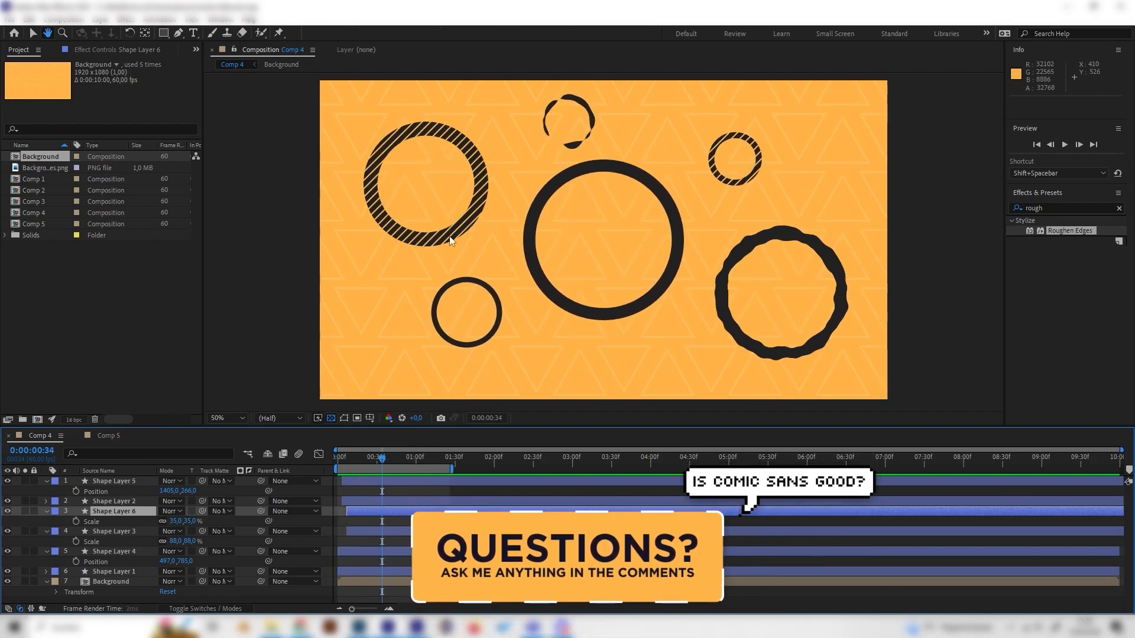
key("space")
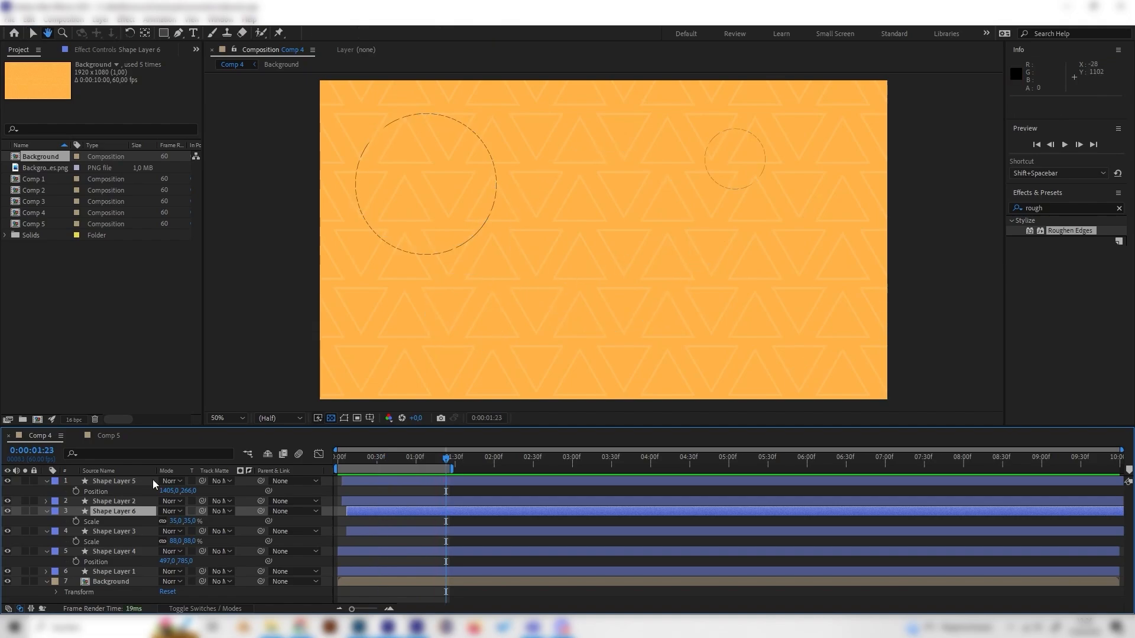
Add a new empty shape layer above the background in Comp 5.
left_click(109, 436)
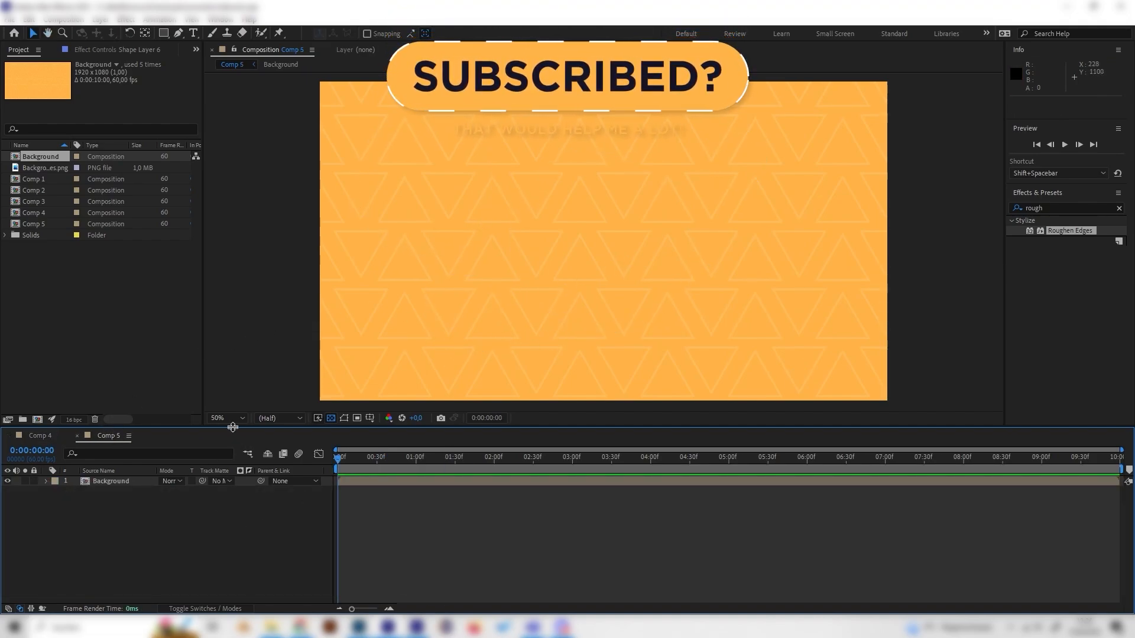
right_click(186, 505)
mouse_move(201, 369)
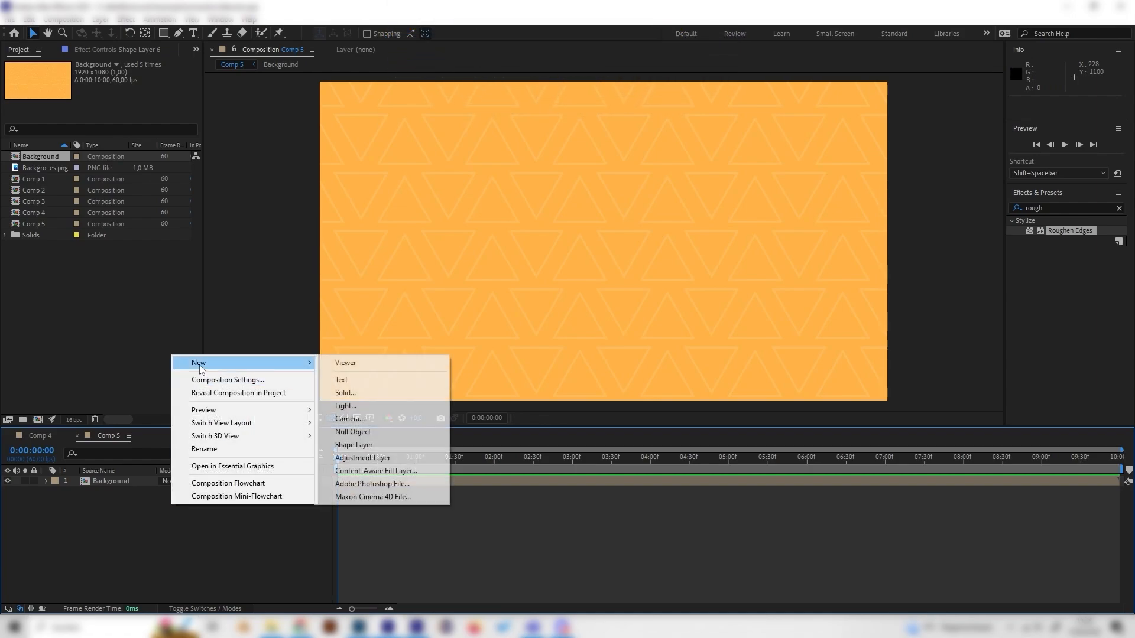
right_click(136, 533)
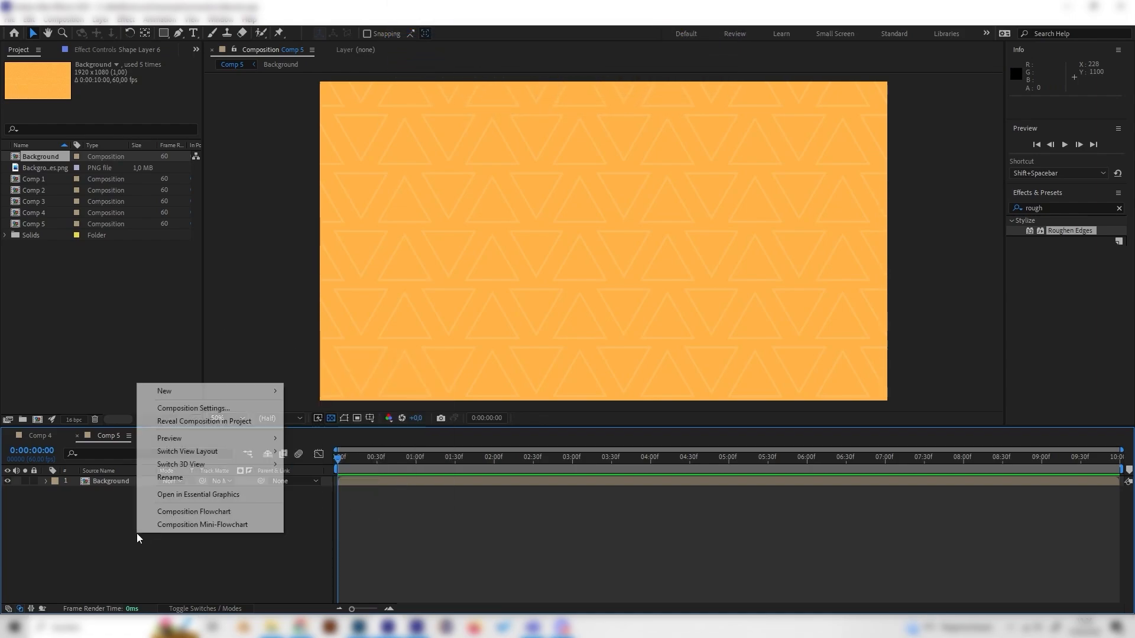
mouse_move(225, 391)
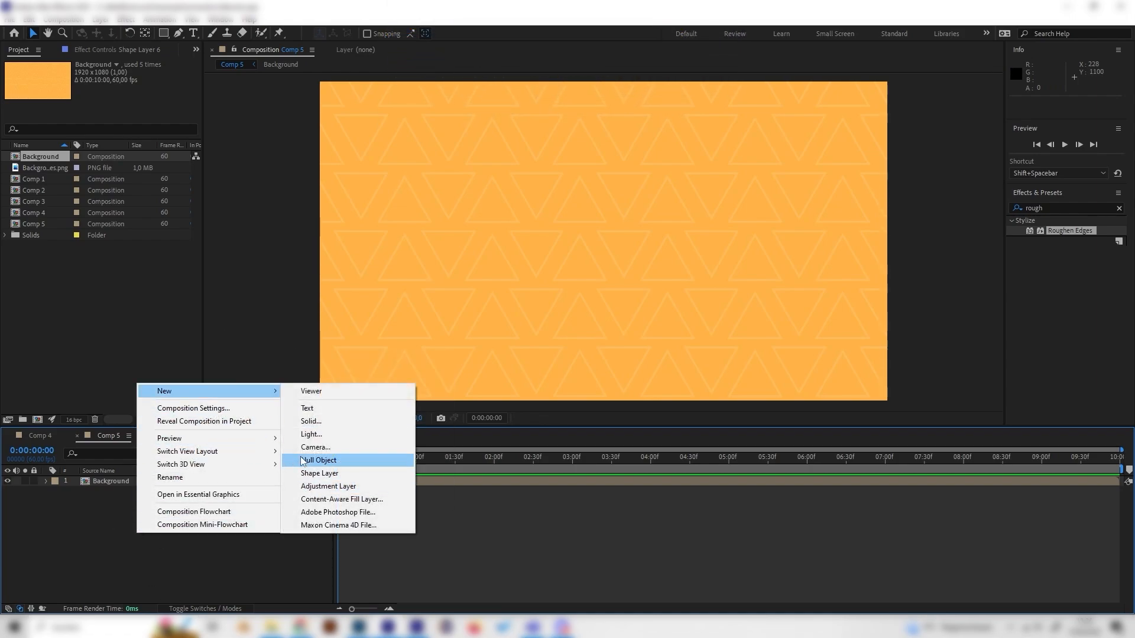
left_click(325, 474)
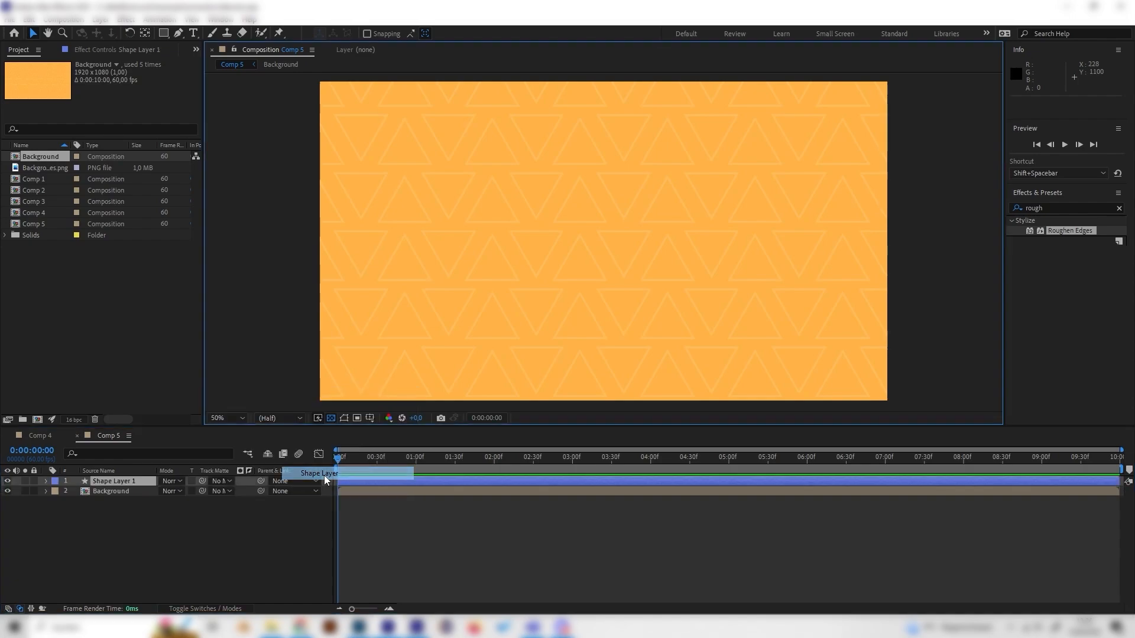
Add an ellipse path and a stroke to the contents of Shape Layer 1.
left_click(45, 480)
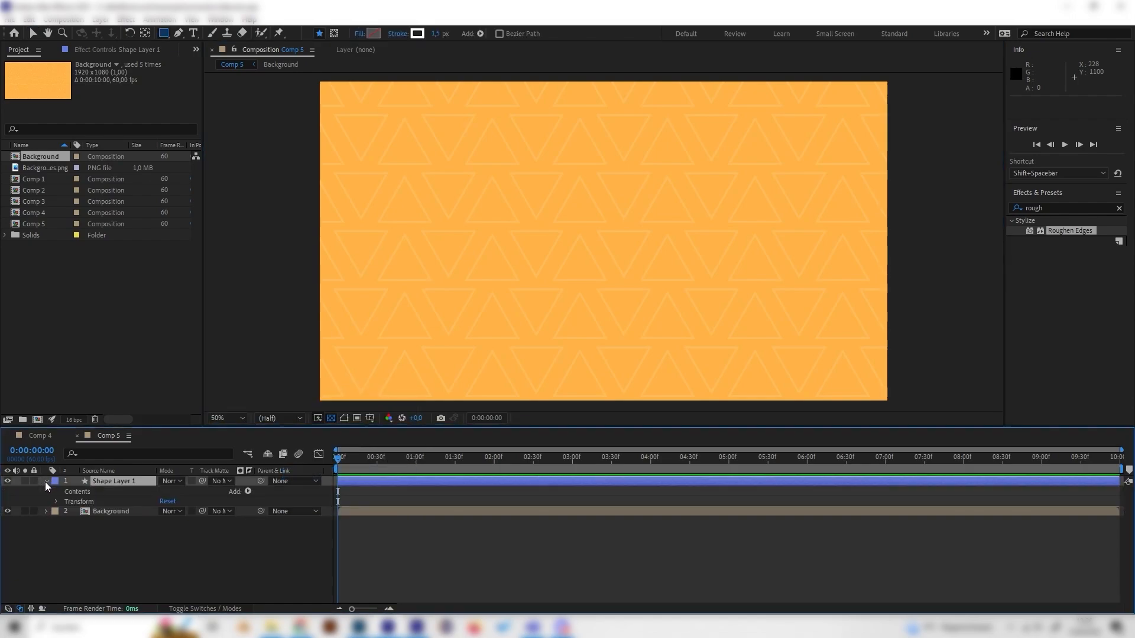
left_click(247, 491)
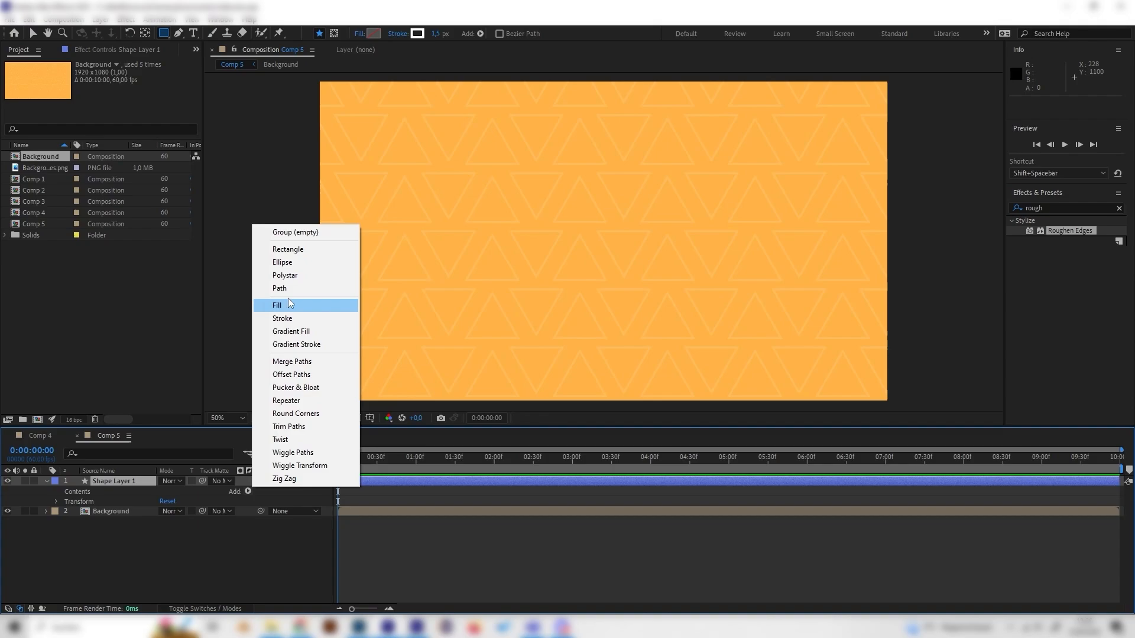
left_click(294, 263)
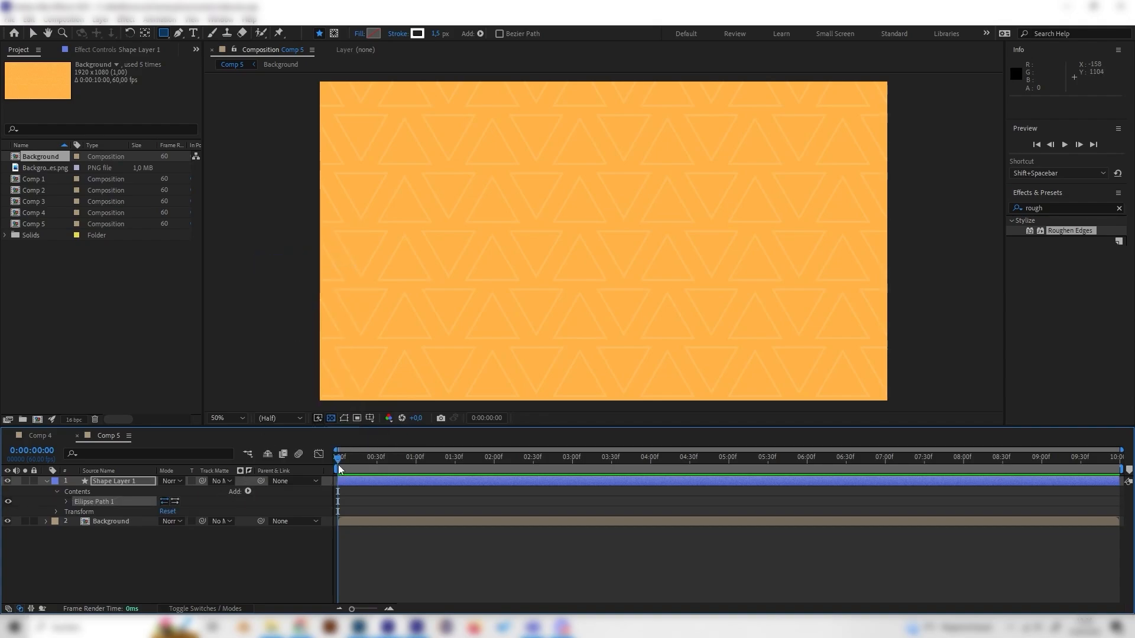
left_click(248, 491)
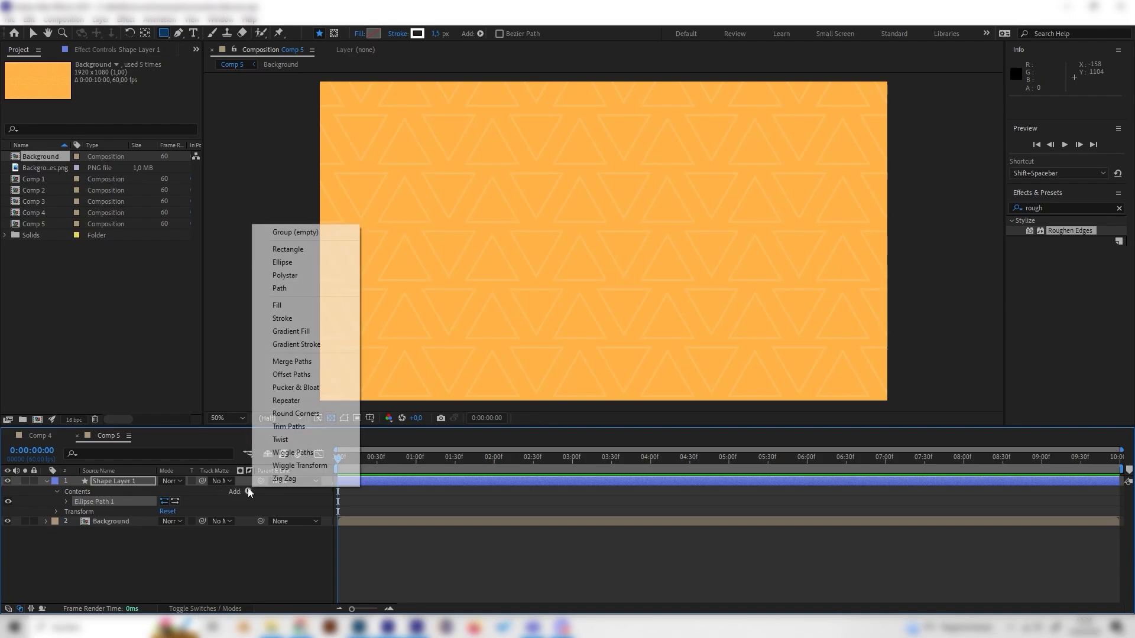
left_click(290, 318)
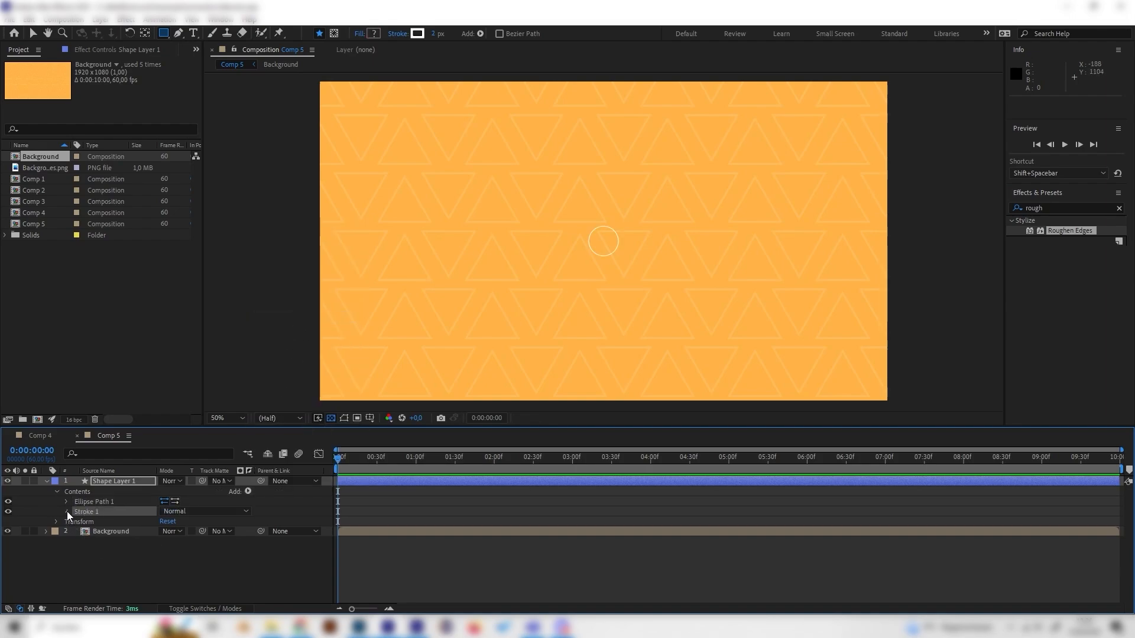
Set the ellipse's stroke color to near-black 191919 and its stroke width to 70.
left_click(66, 512)
left_click(166, 519)
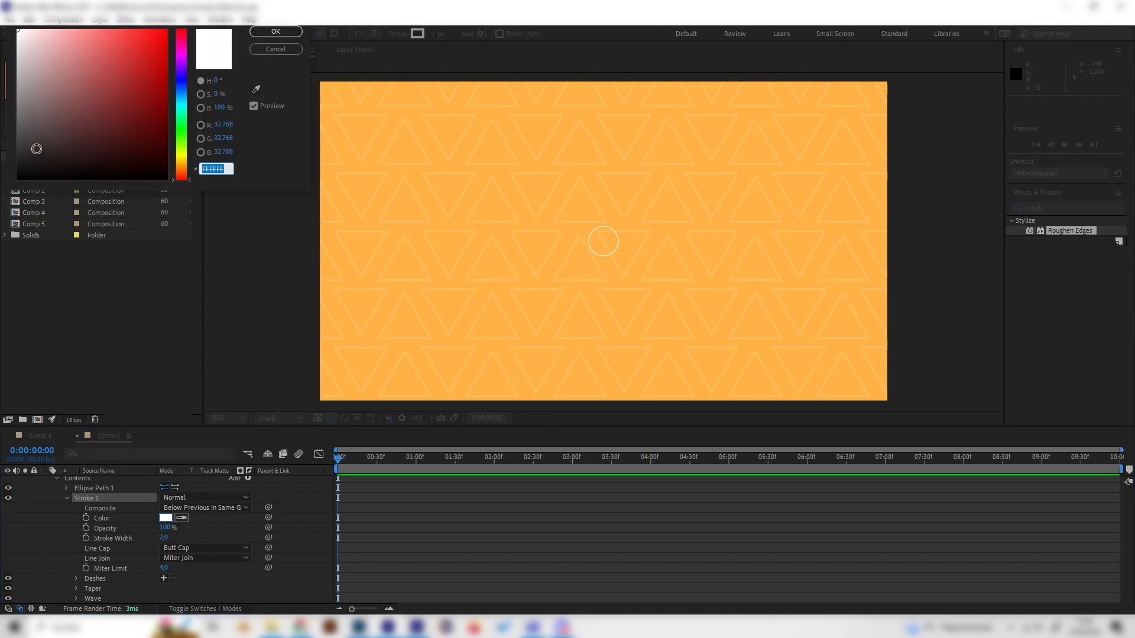
left_click_drag(49, 157, 17, 165)
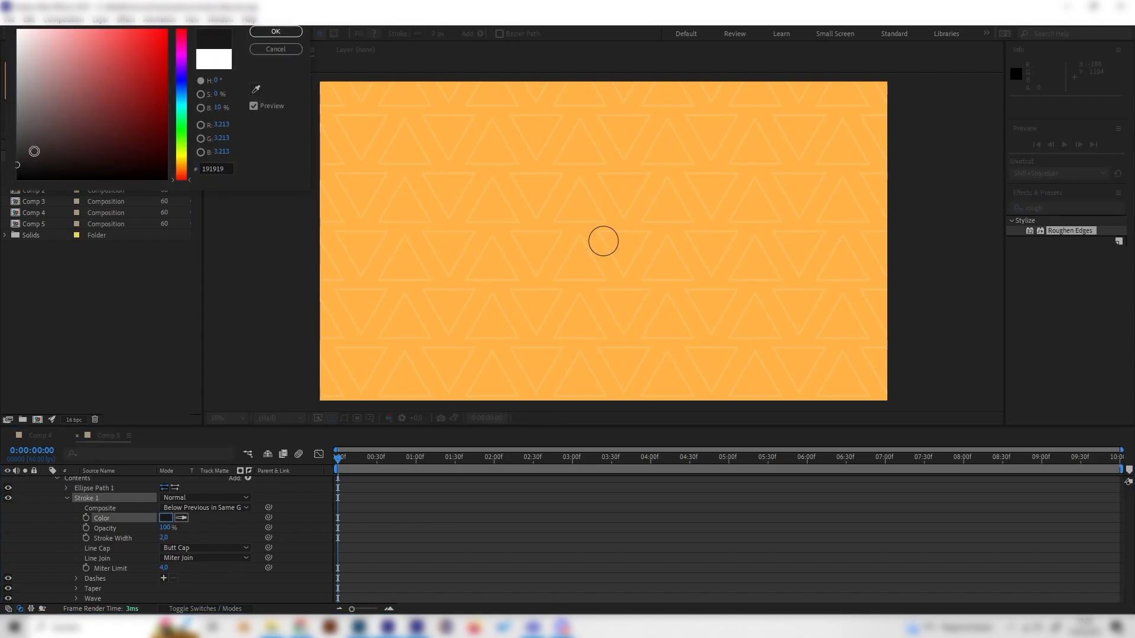
left_click(276, 31)
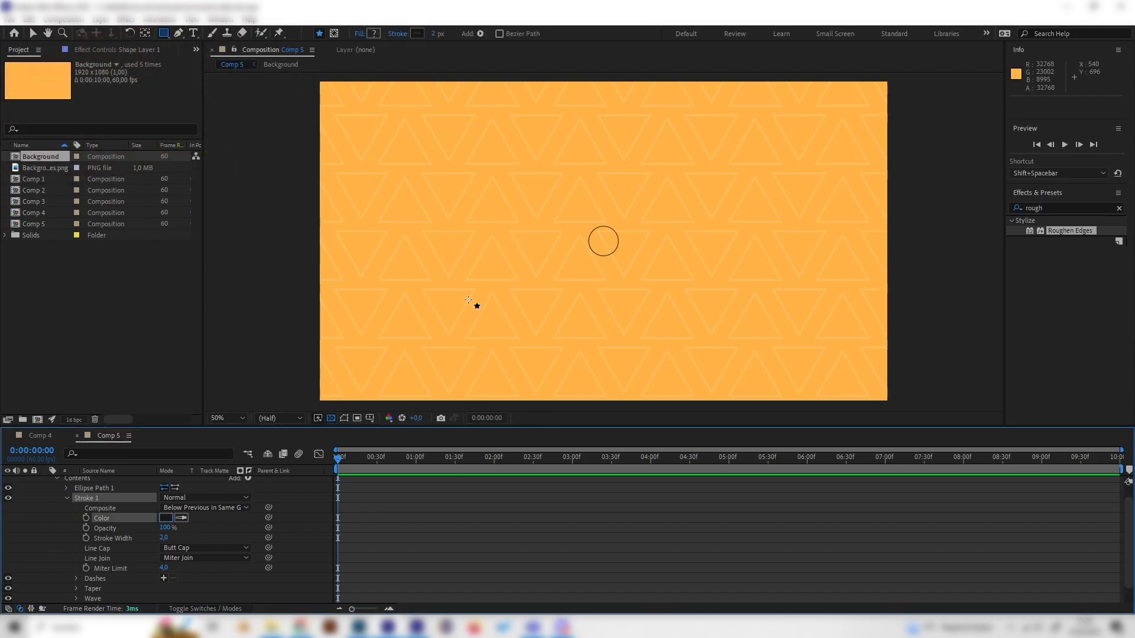
left_click(173, 539)
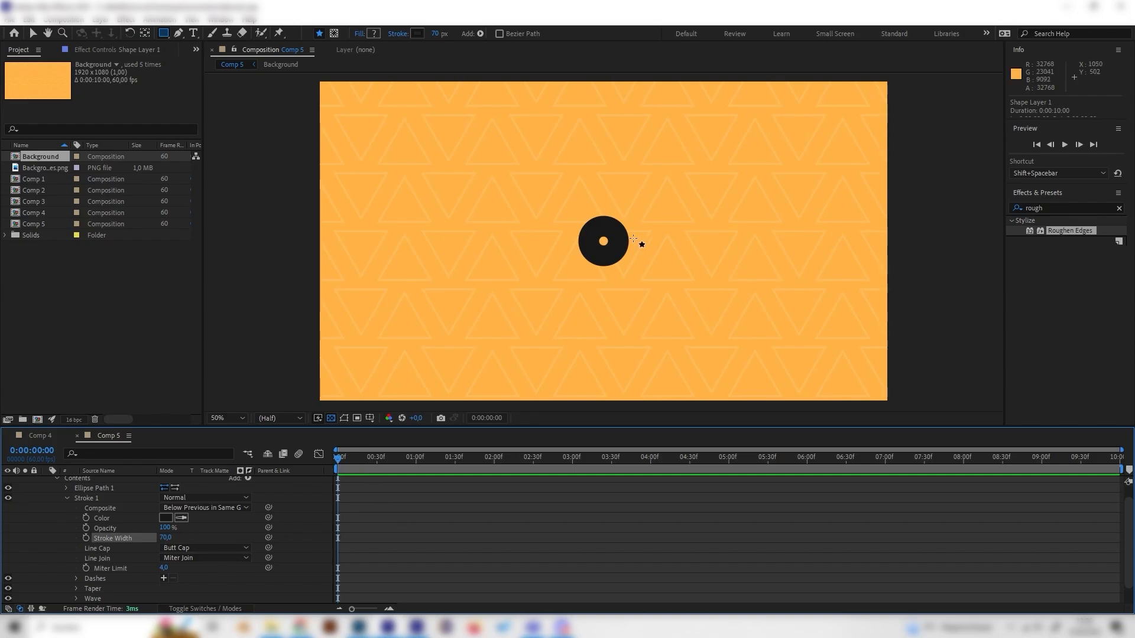
scroll(173, 535, "up", 2)
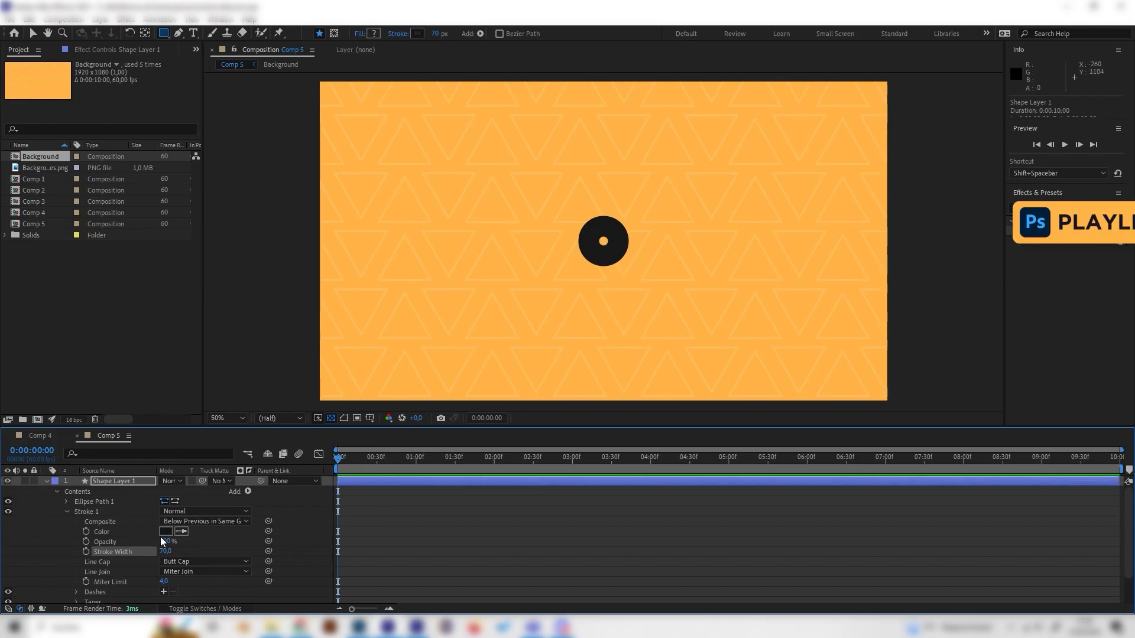
left_click(66, 512)
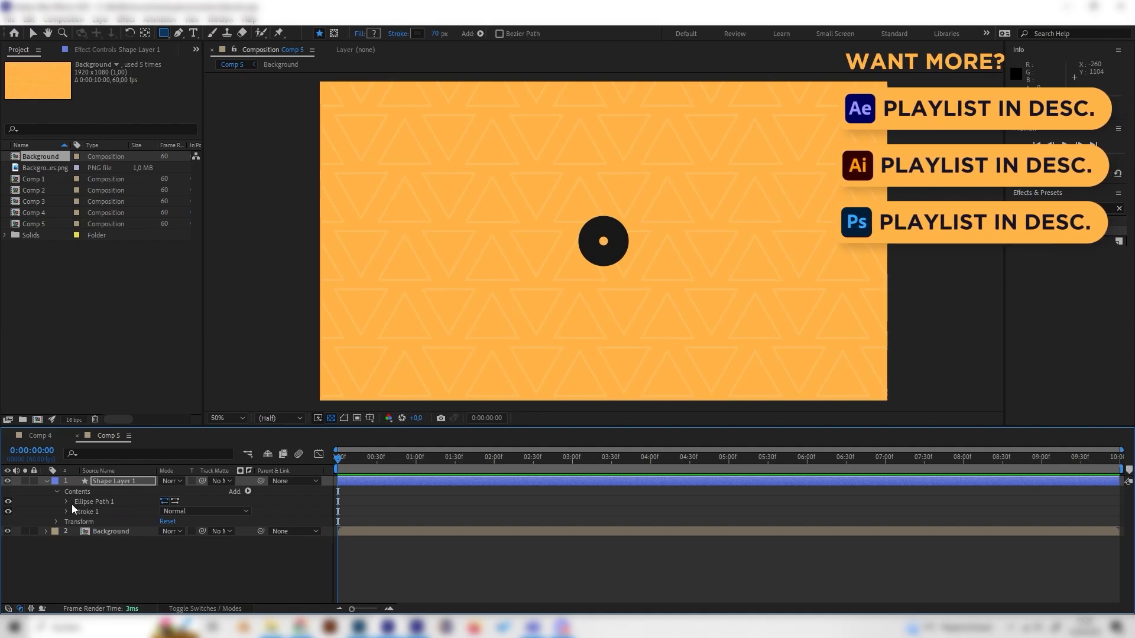
Keyframe the ellipse path's size from 0 at the first frame to 639 at 0:00:01:29.
left_click(67, 501)
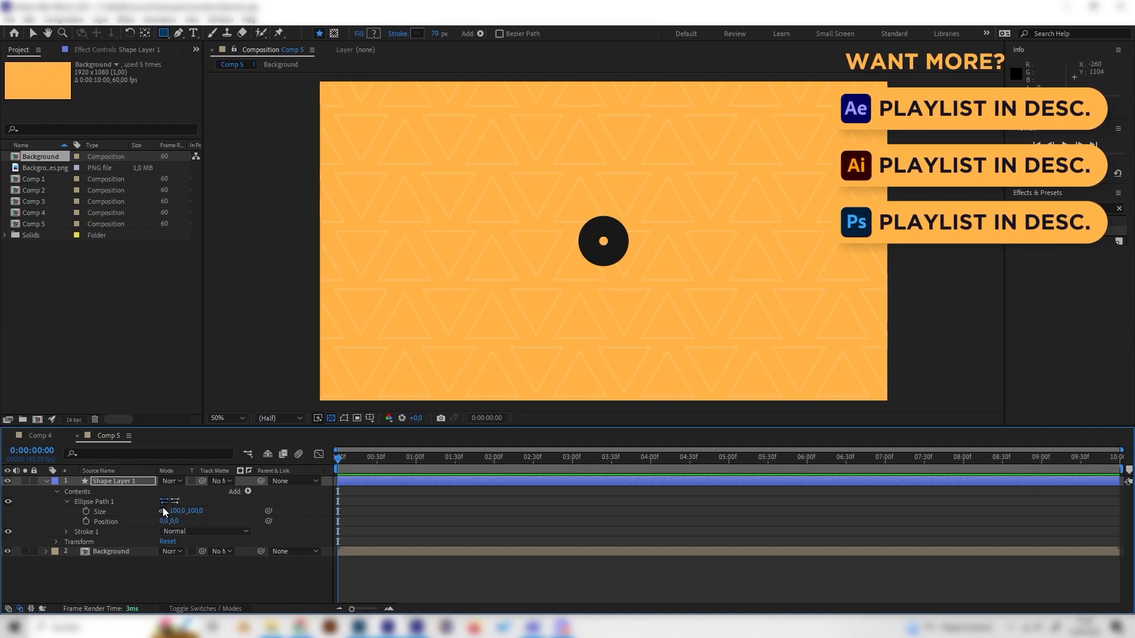
left_click(117, 512)
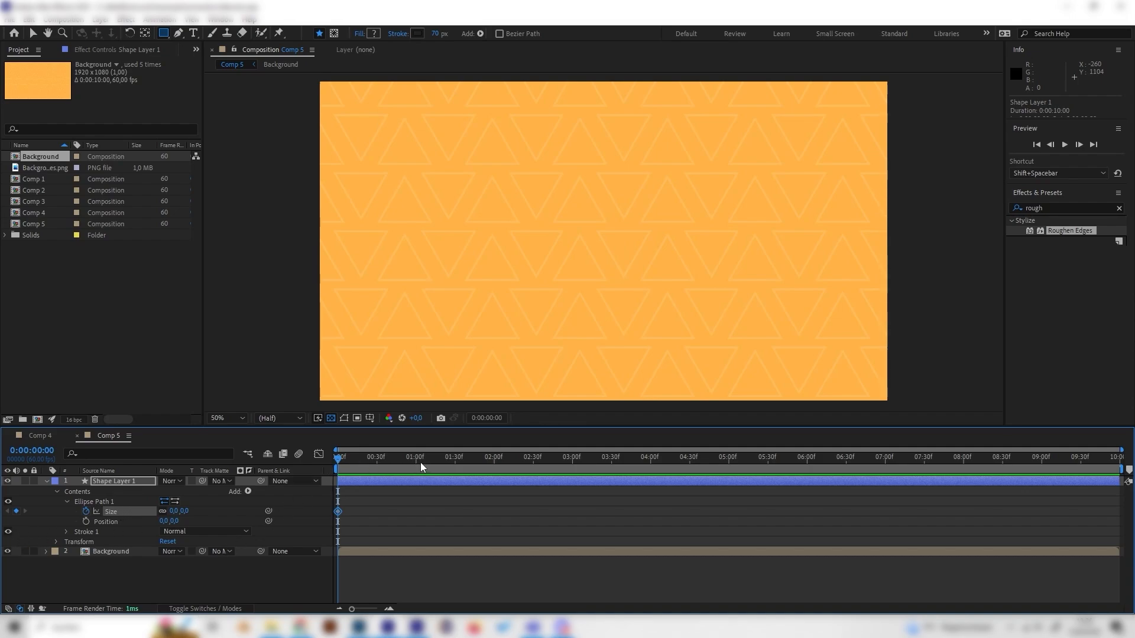
left_click_drag(421, 463, 454, 455)
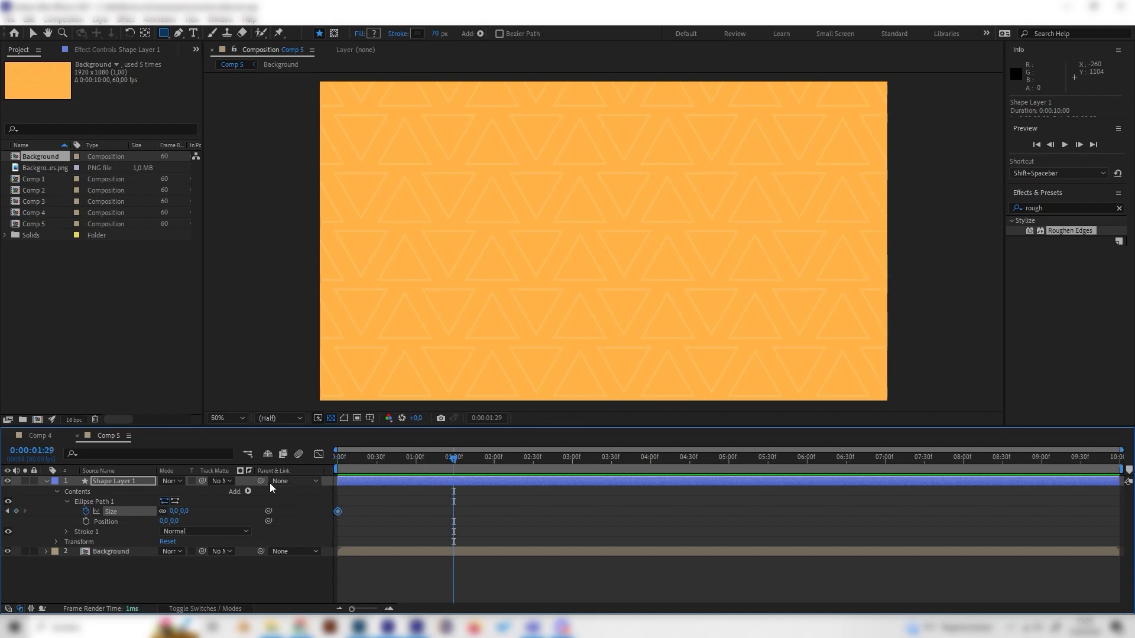
left_click_drag(184, 519, 528, 483)
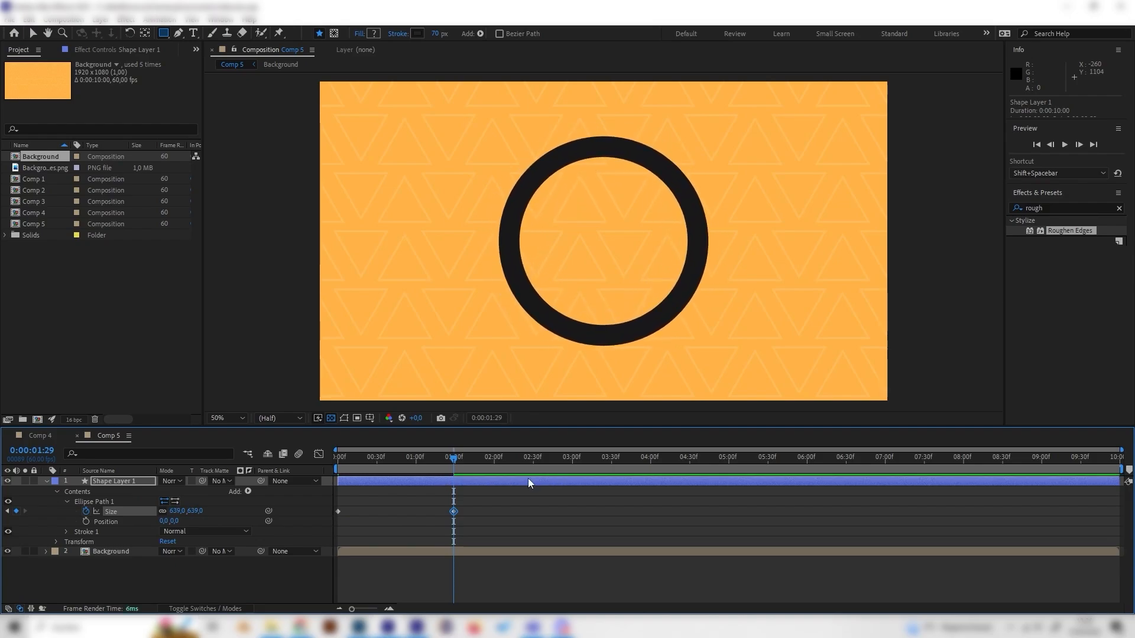
Play back and scrub through the ellipse's size animation to check how the ring grows.
key("space")
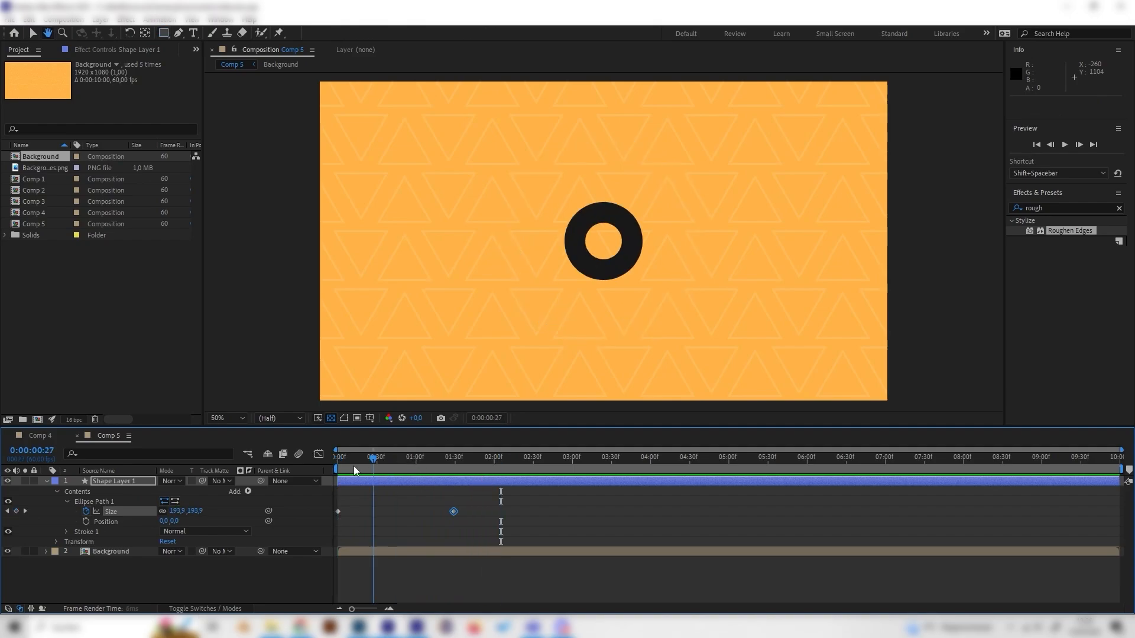
key("space")
key("space")
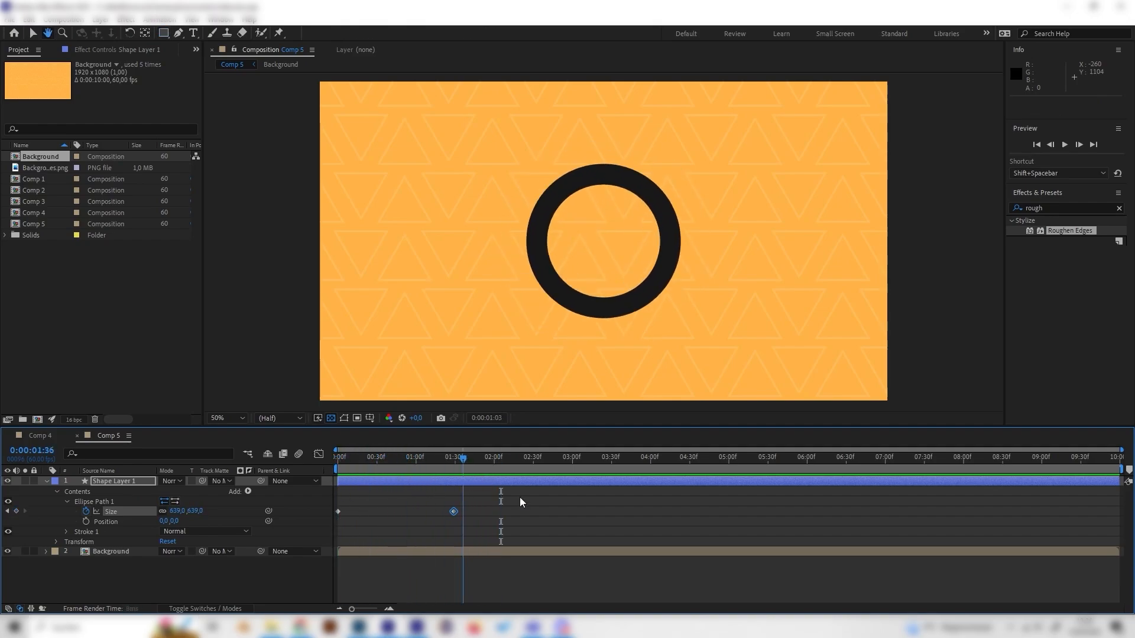
key("space")
key("q")
key("space")
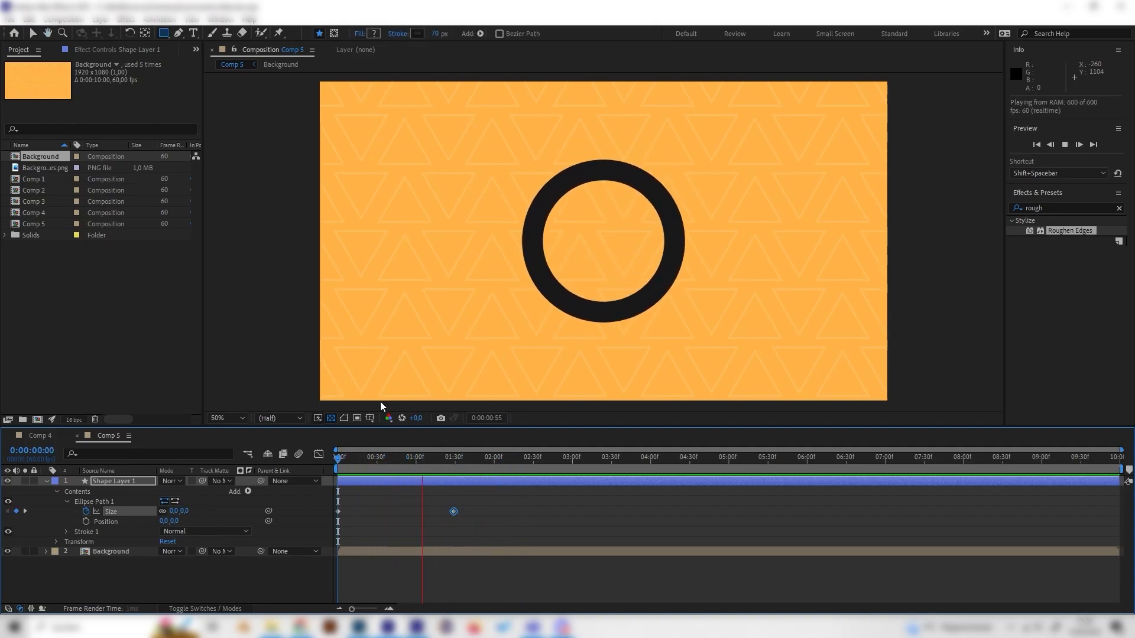
key("space")
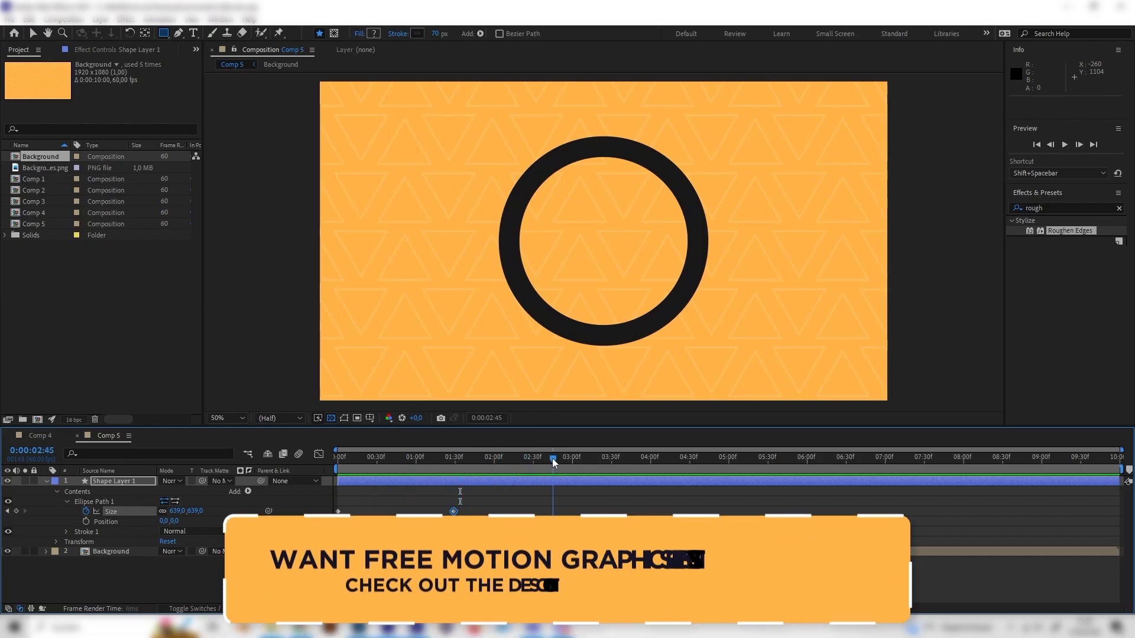
left_click_drag(460, 491, 370, 500)
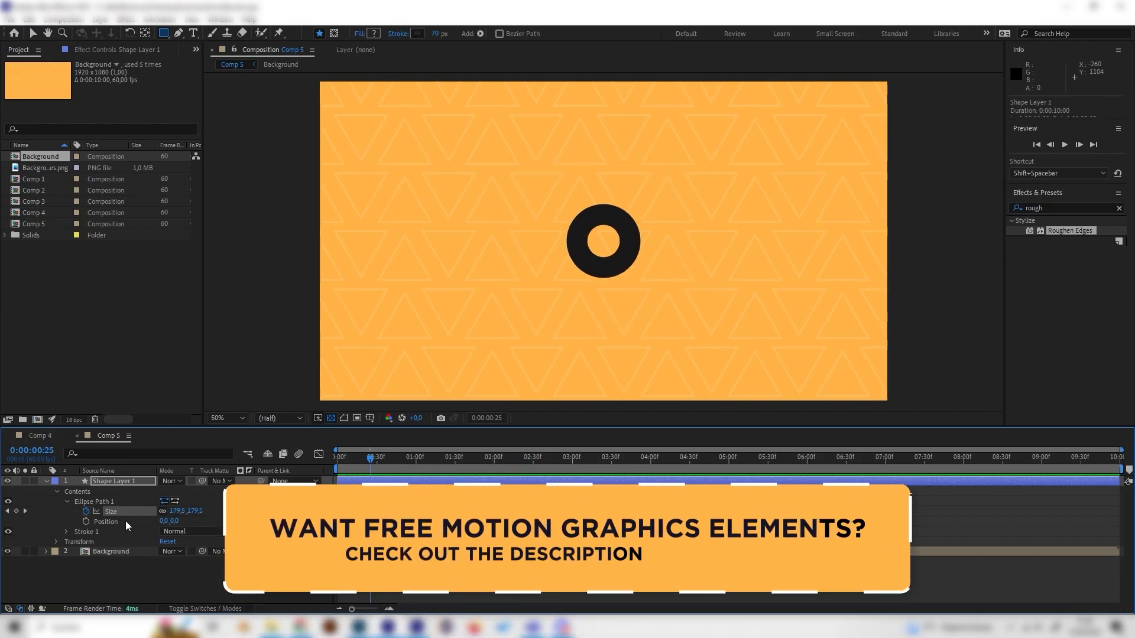
Show the ellipse size animation in the Graph Editor and apply Easy Ease to both of its keyframes.
left_click(319, 456)
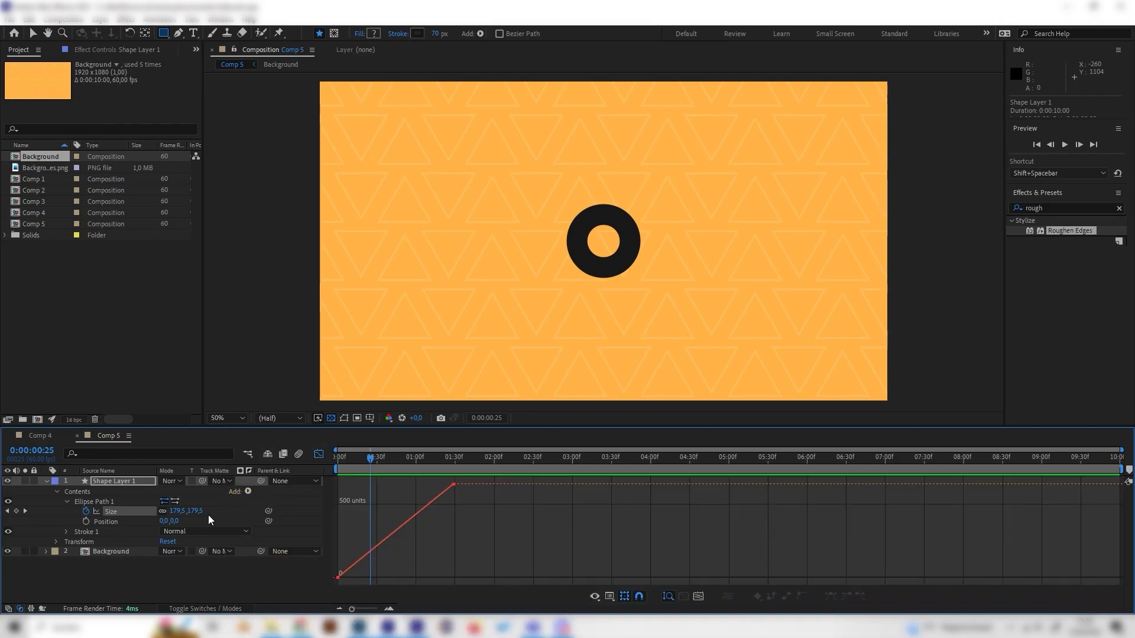
left_click(129, 509)
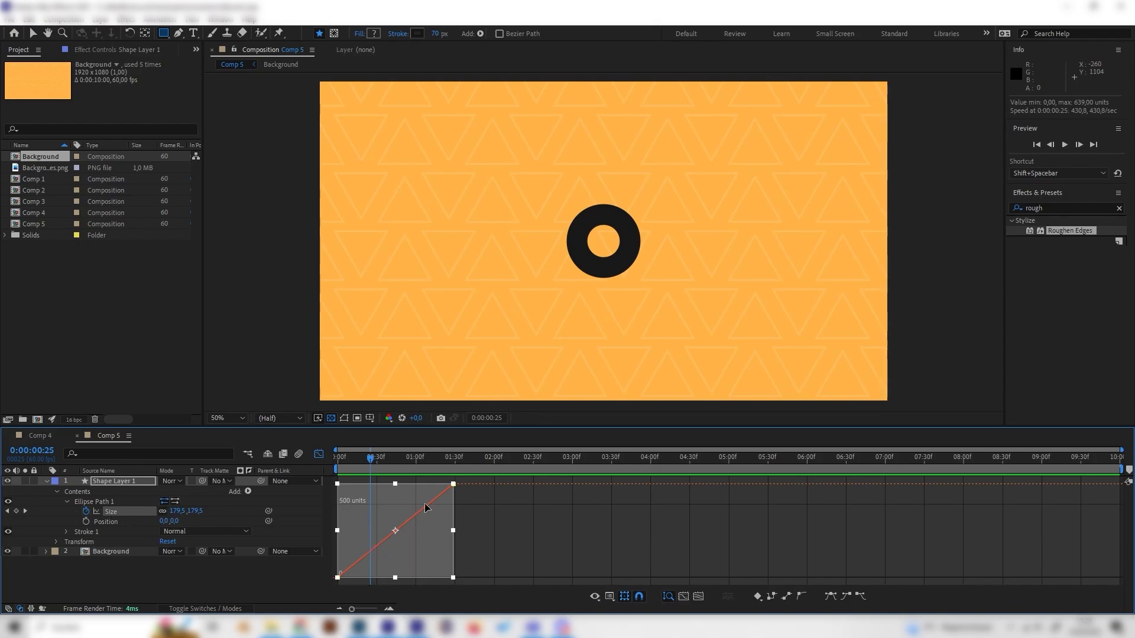
left_click(830, 596)
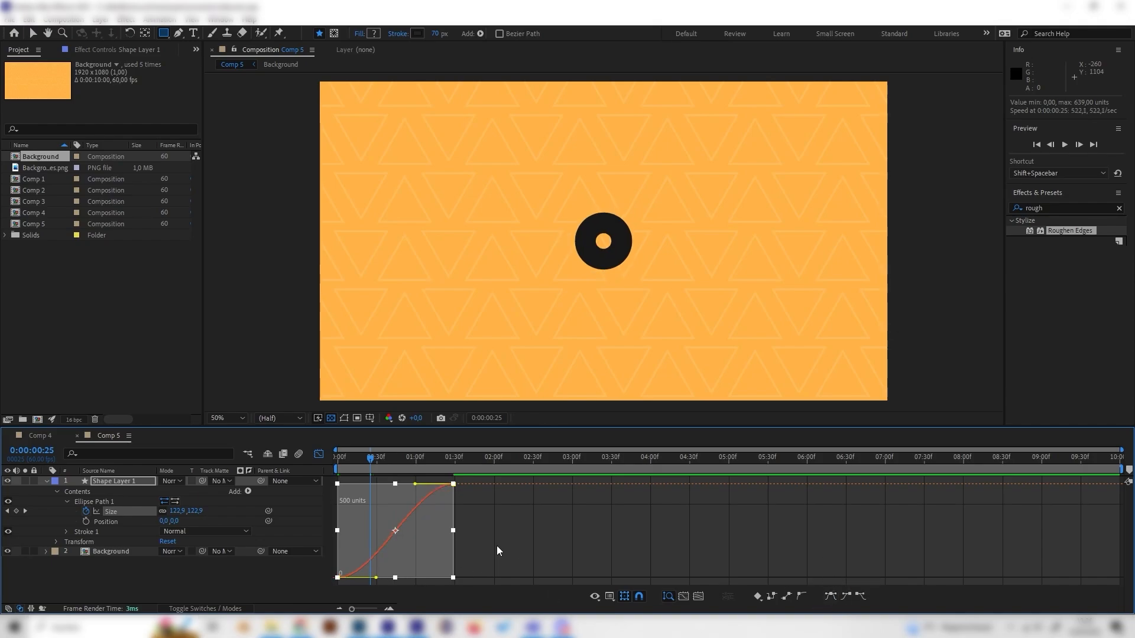
left_click(480, 535)
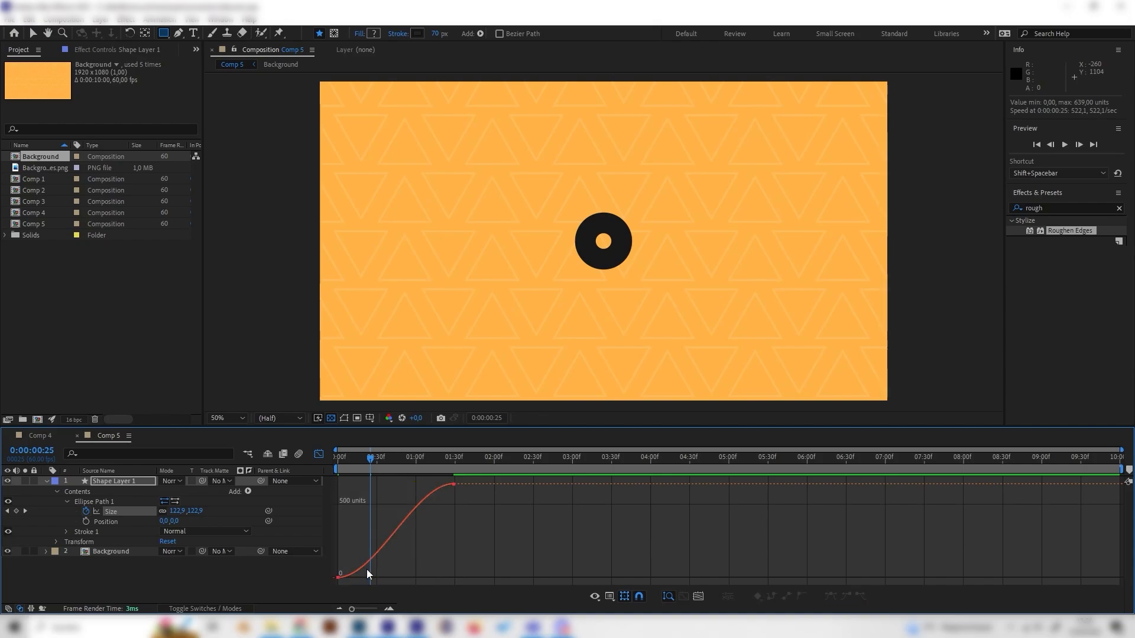
Reshape the ellipse size curve to rise steeply from the first keyframe, and lengthen the last keyframe's incoming handle for a softer finish.
left_click(338, 578)
left_click_drag(376, 579, 322, 501)
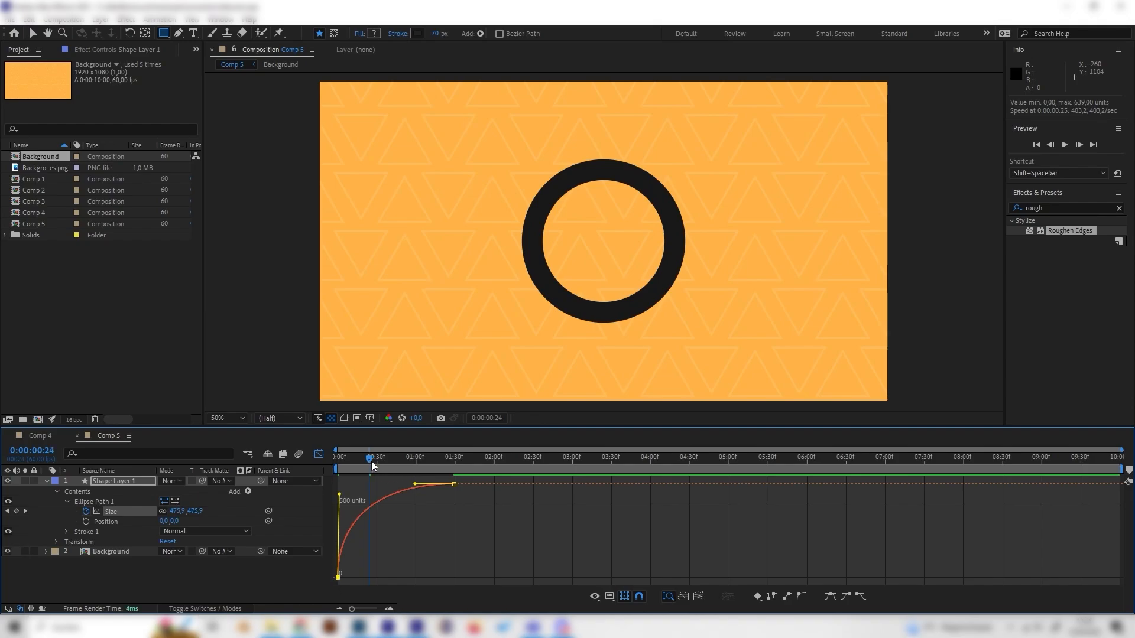
left_click_drag(371, 462, 407, 479)
key("space")
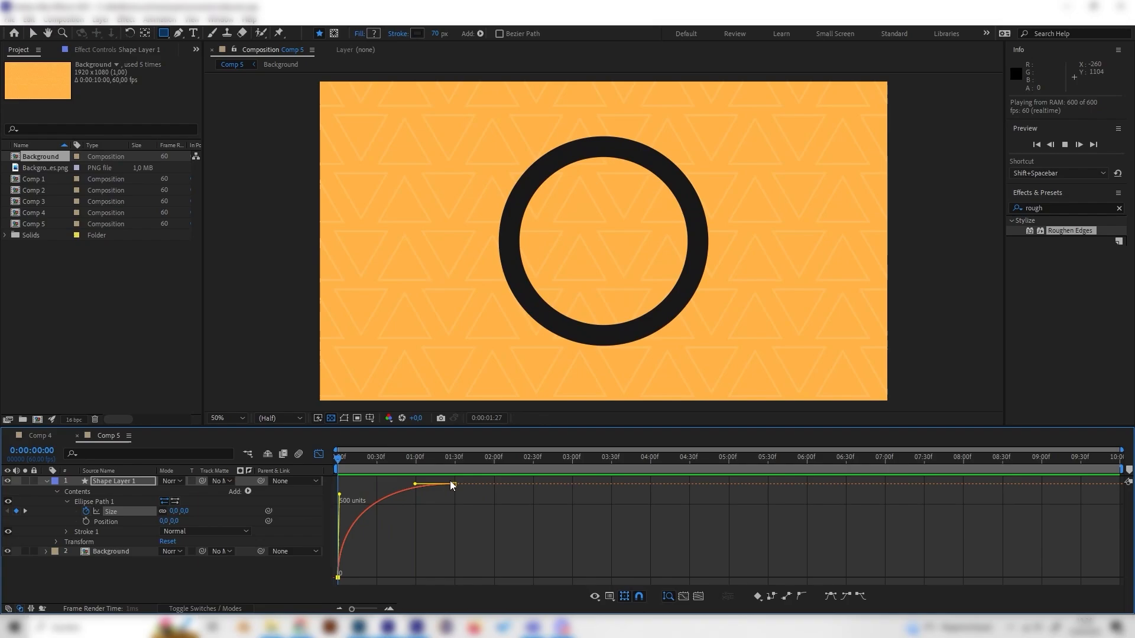
left_click_drag(424, 460, 333, 489)
key("space")
key("space")
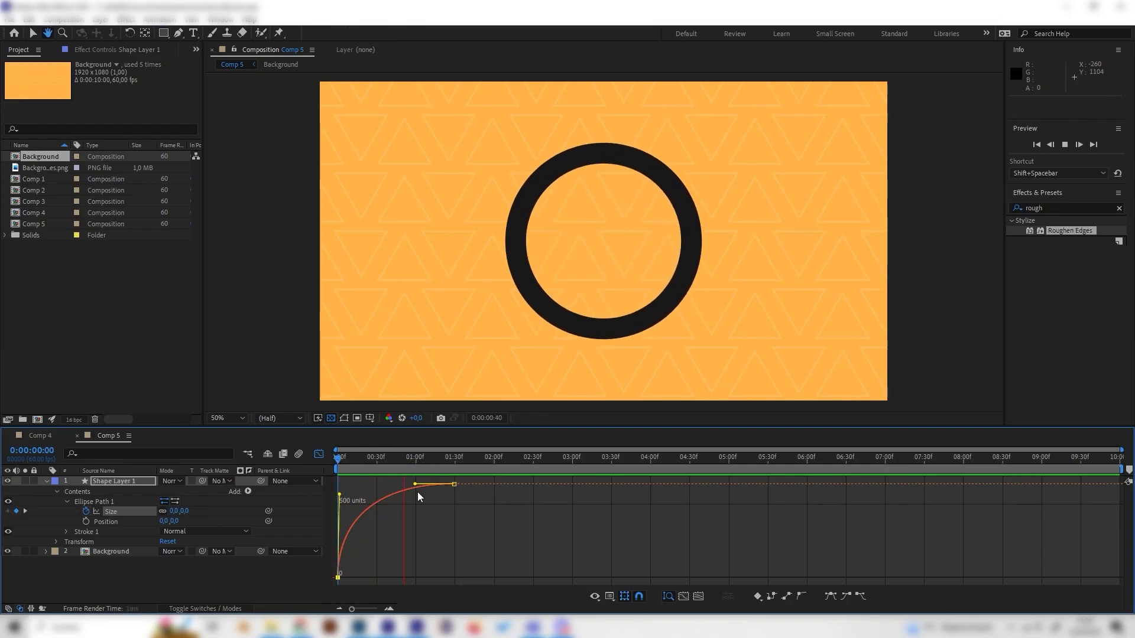
left_click_drag(417, 486, 399, 483)
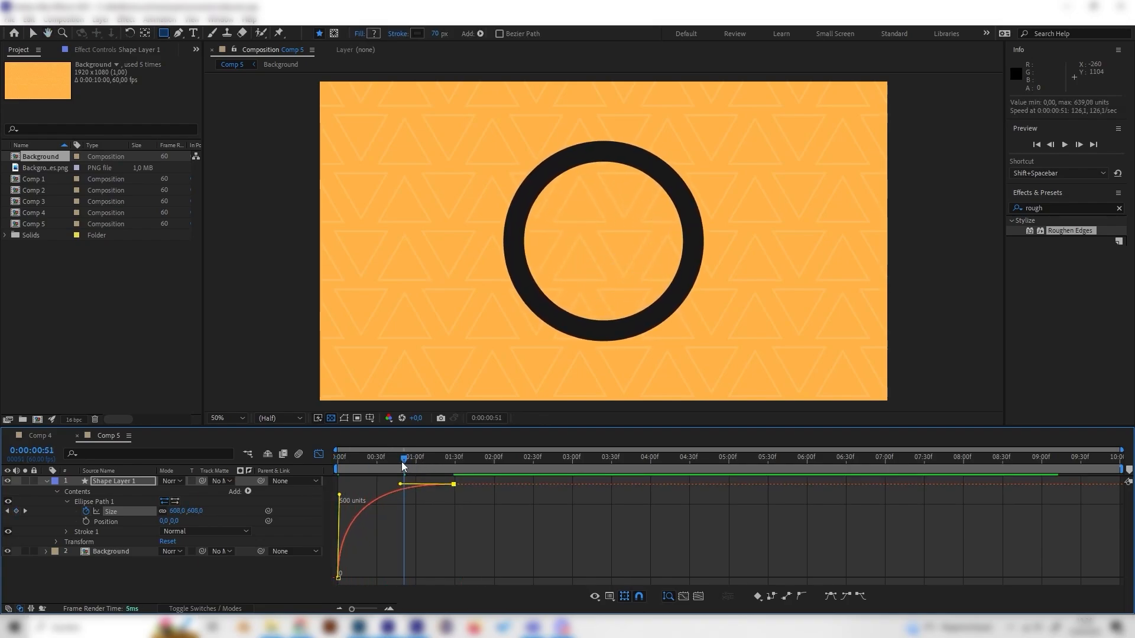
Preview the eased ring growth, hide the Graph Editor and return to the first frame.
key("space")
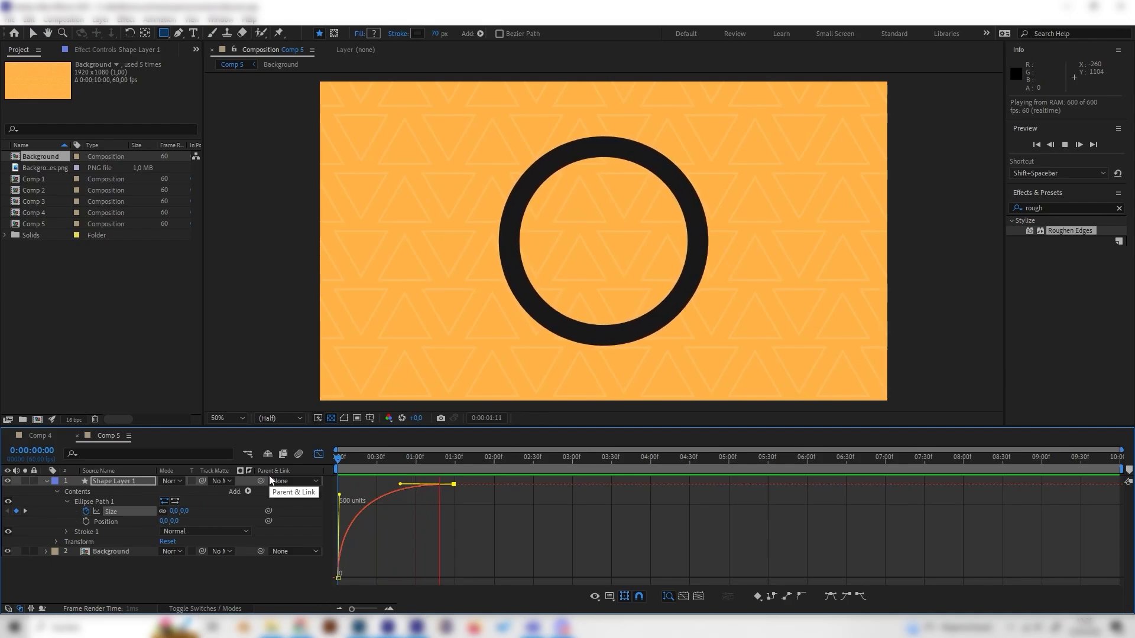
left_click(319, 455)
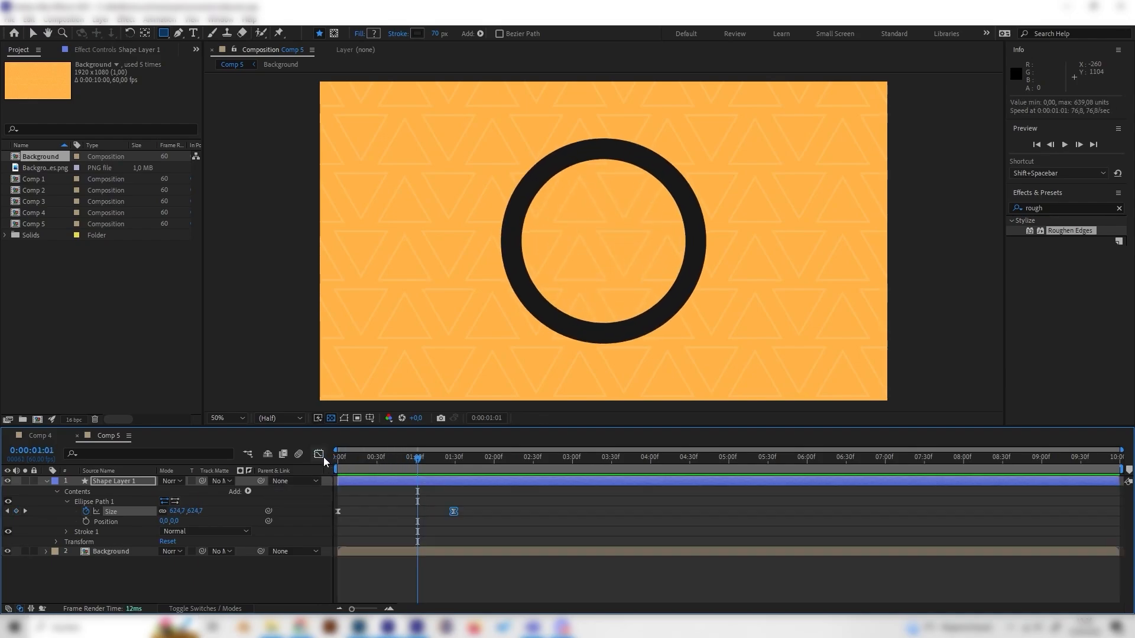
left_click(528, 458)
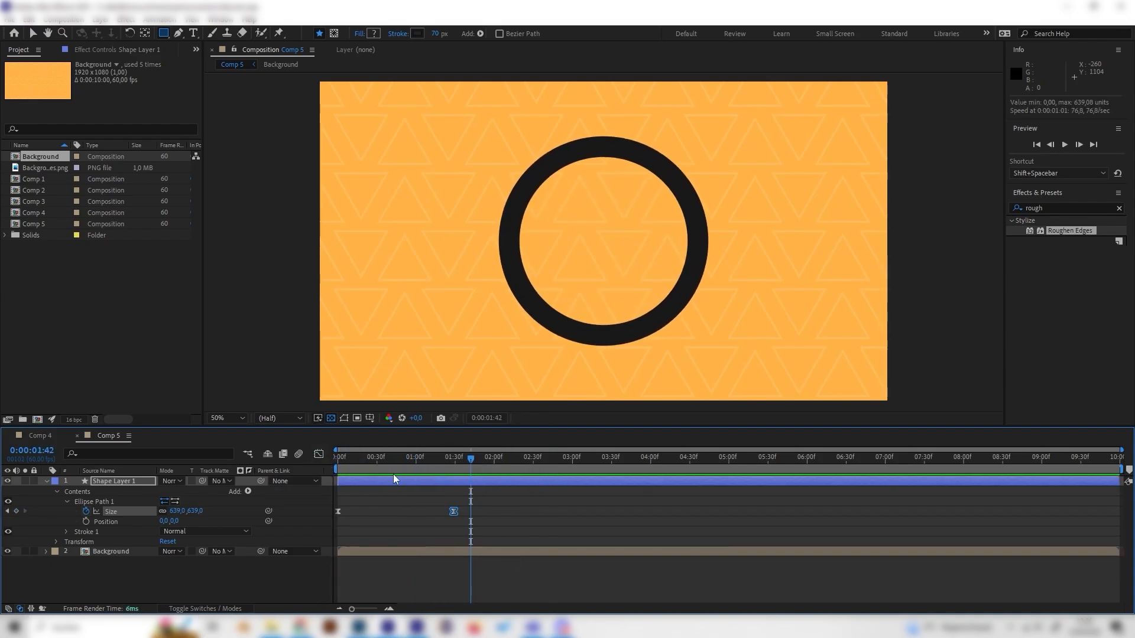
key("Home")
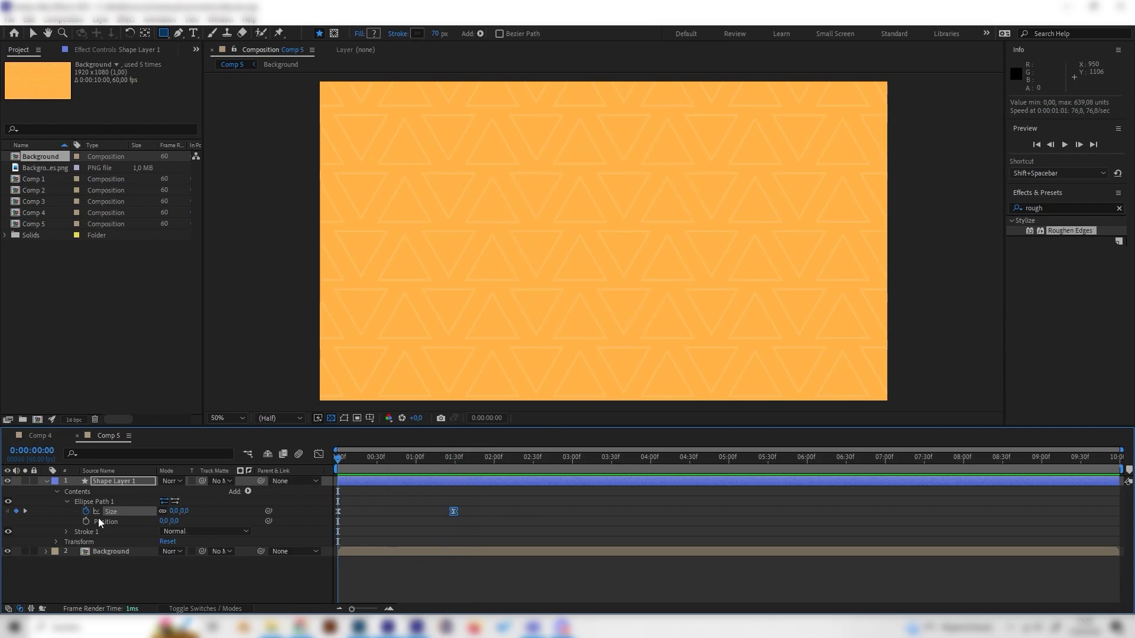
Keyframe the stroke width of Shape Layer 1 from 70 at the first frame to 0 at 0:00:01:19.
left_click(67, 531)
scroll(217, 548, "down", 1)
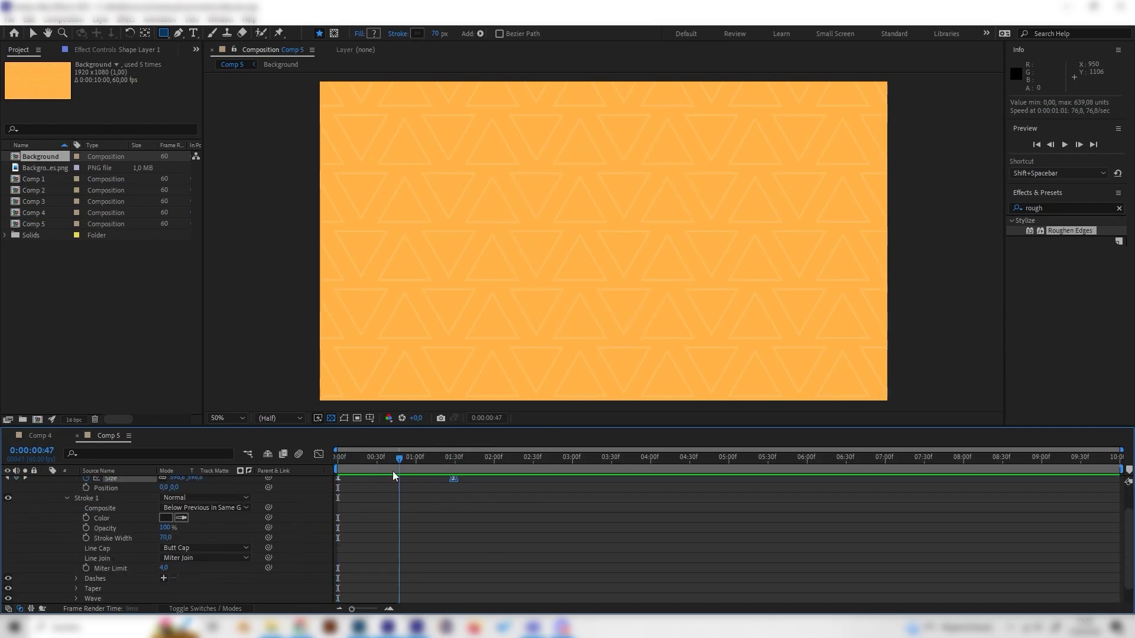
left_click(86, 538)
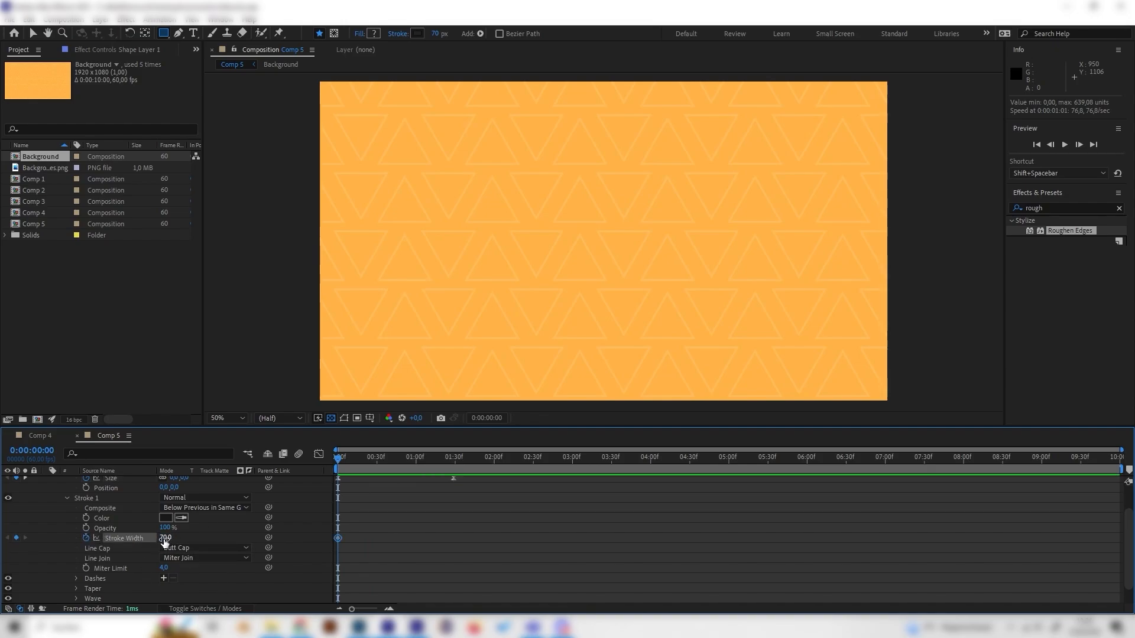
scroll(446, 535, "up", 2)
mouse_move(431, 466)
left_mouse_down()
mouse_move(455, 463)
mouse_move(441, 458)
left_mouse_up()
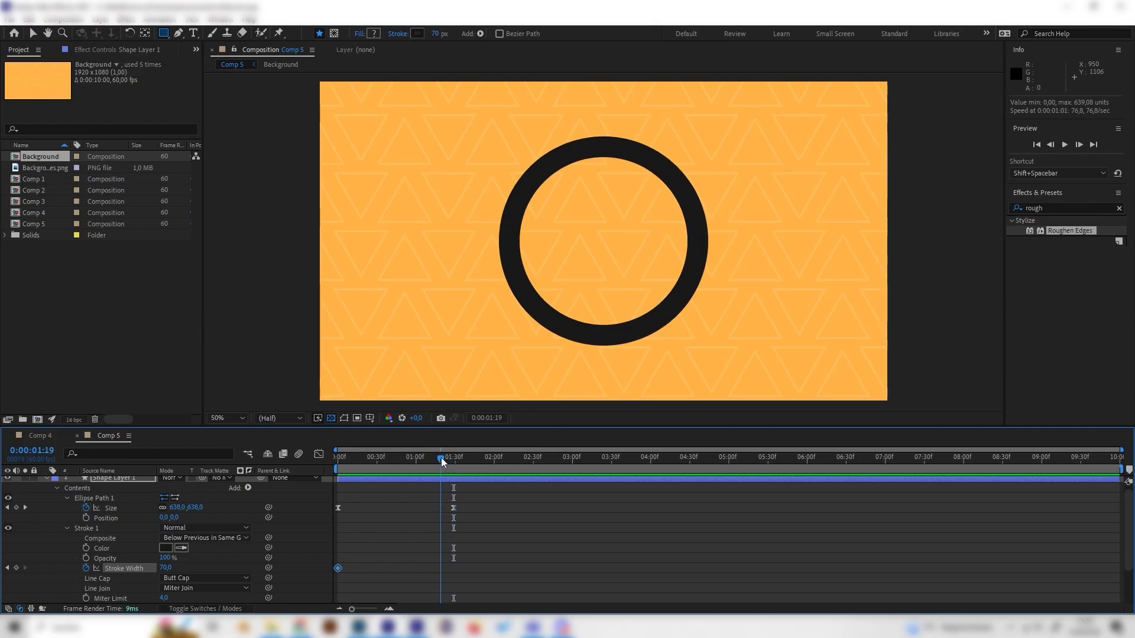
left_click(466, 519)
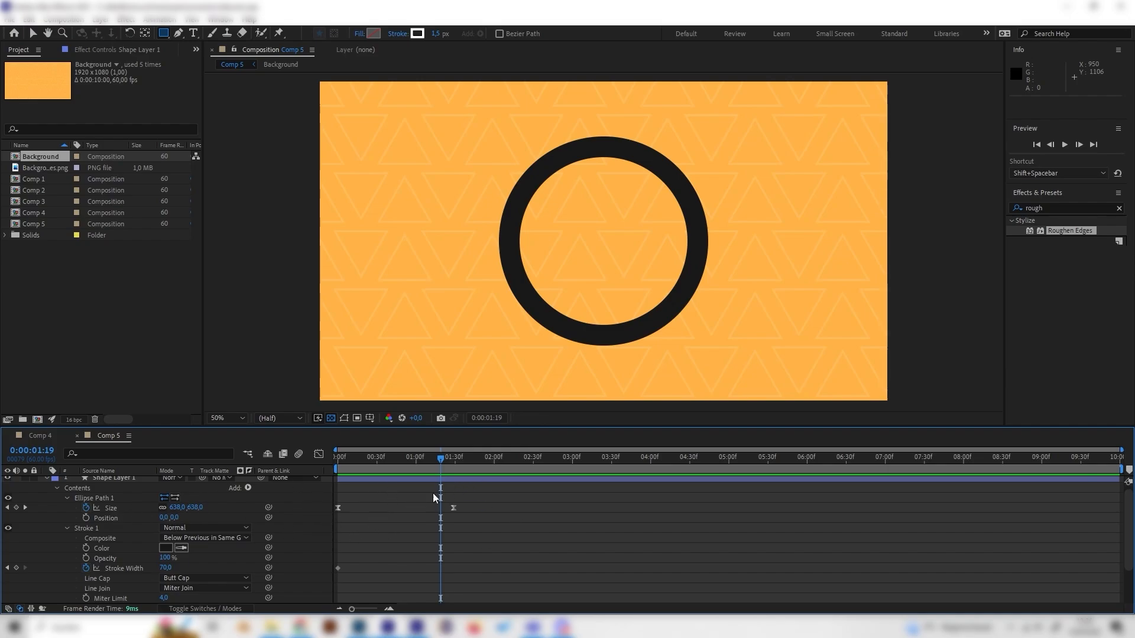
type("0")
key("Return")
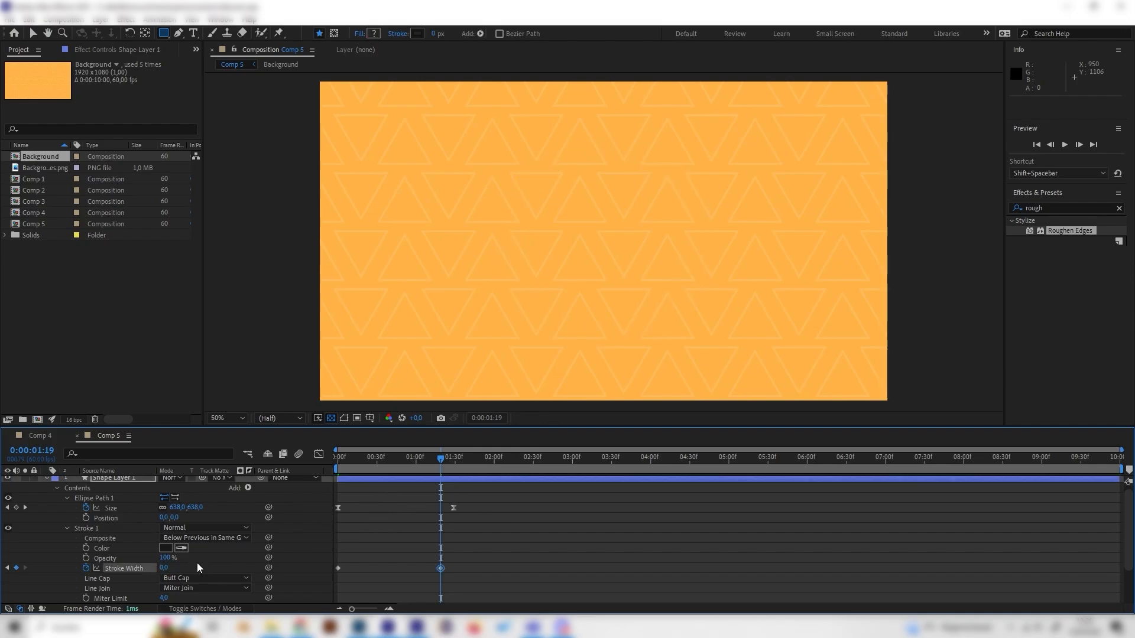
Play back and scrub the ring animation to check how the stroke thins out as it grows.
key("space")
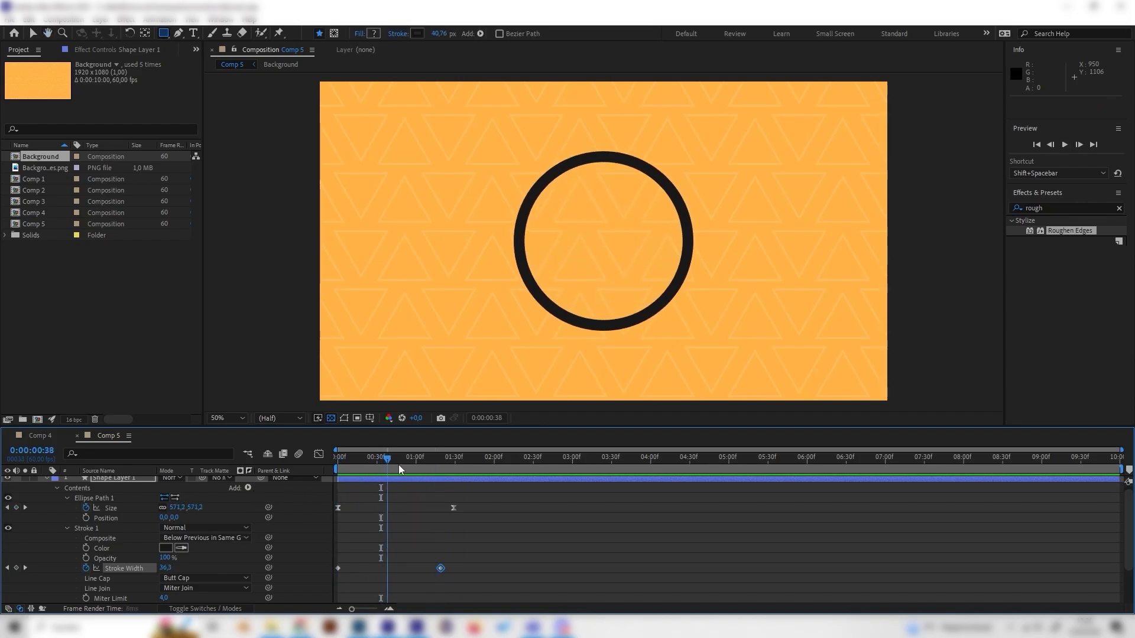
key("space")
left_click_drag(355, 483, 344, 492)
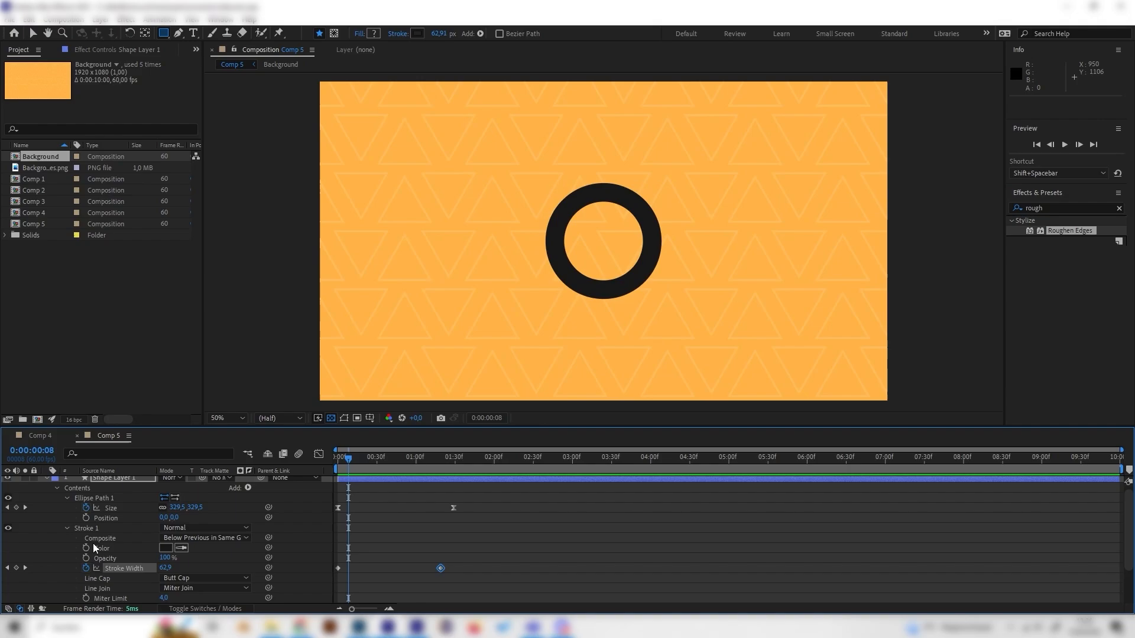
Duplicate Shape Layer 1 and move the copy to position 423, 717.
scroll(112, 508, "up", 1)
left_click(45, 482)
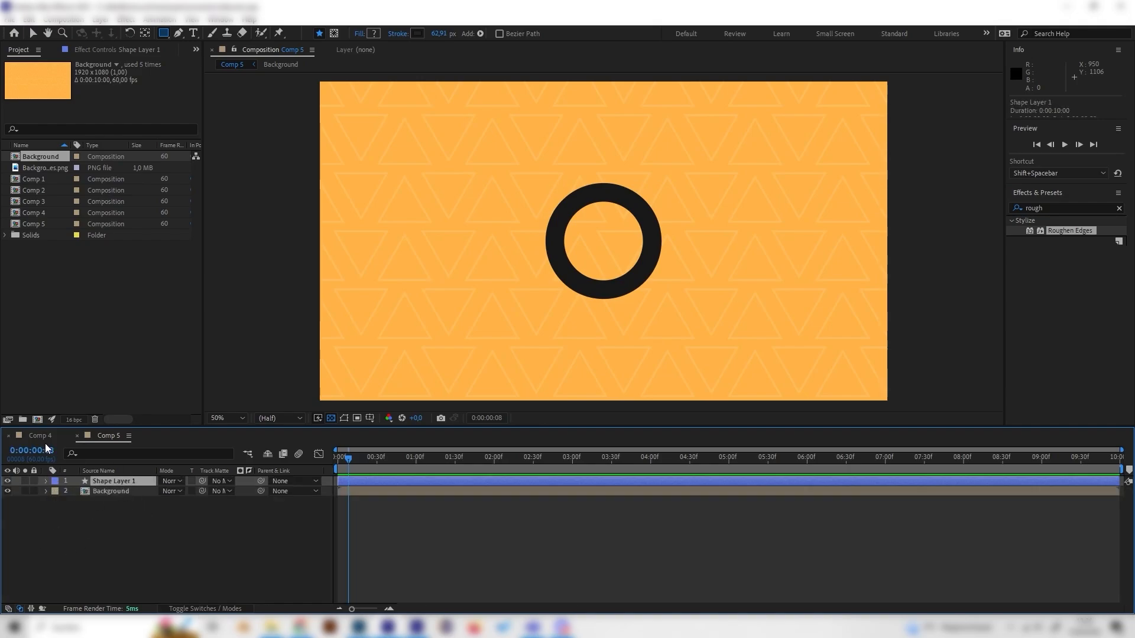
key("ctrl+d")
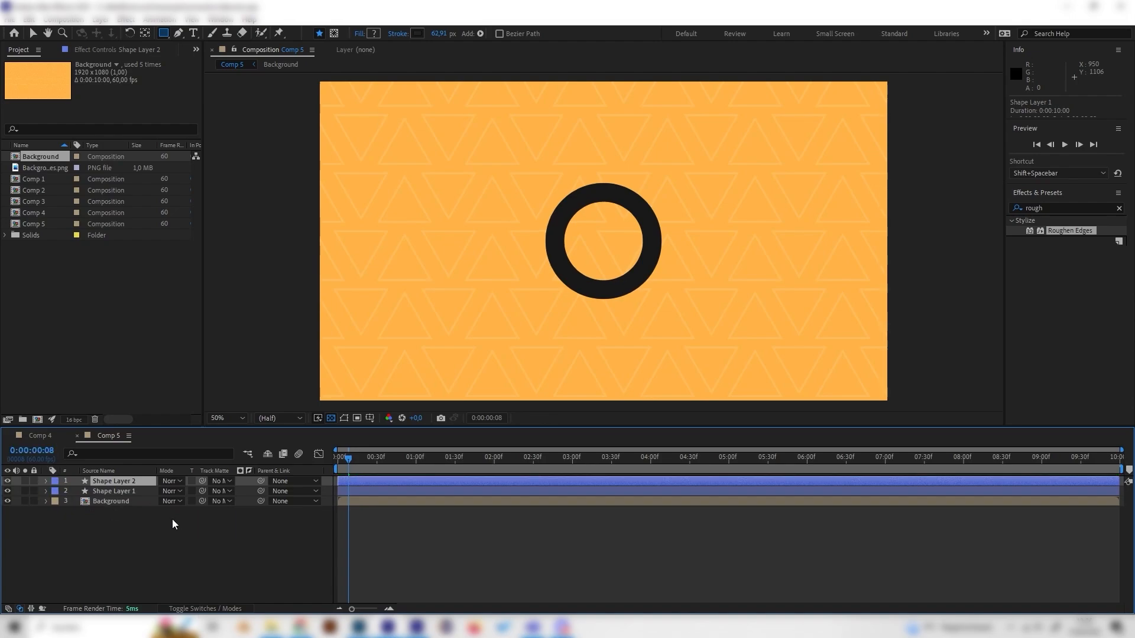
key("p")
left_click_drag(167, 491, 0, 499)
left_click_drag(167, 492, 139, 498)
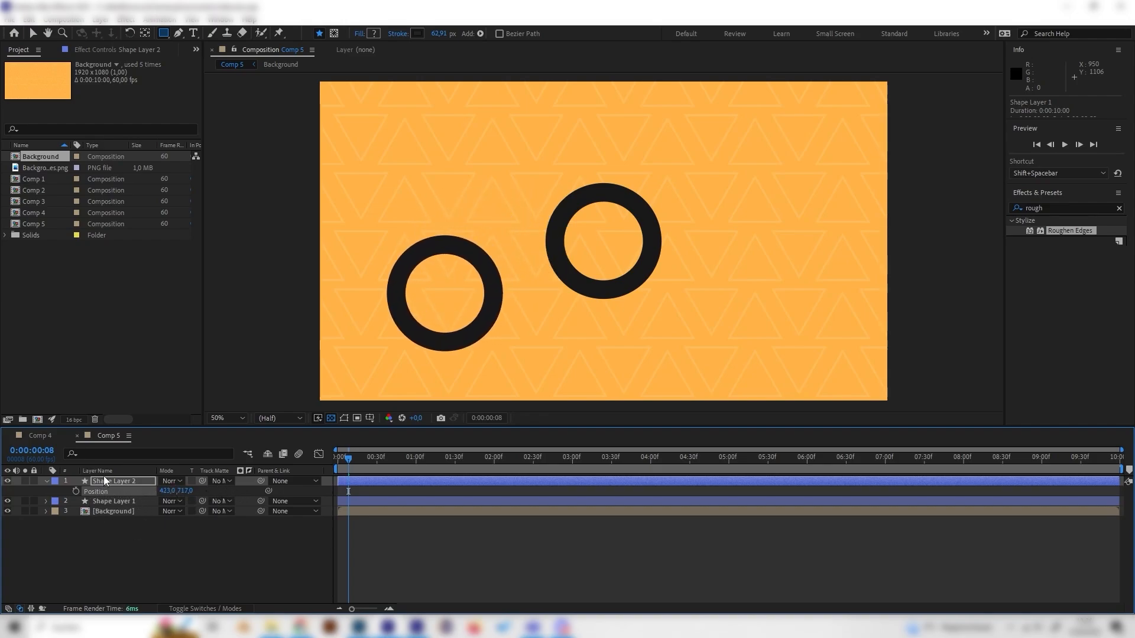
Duplicate Shape Layer 2 and move the new copy to position 1514, 313.
key("ctrl+d")
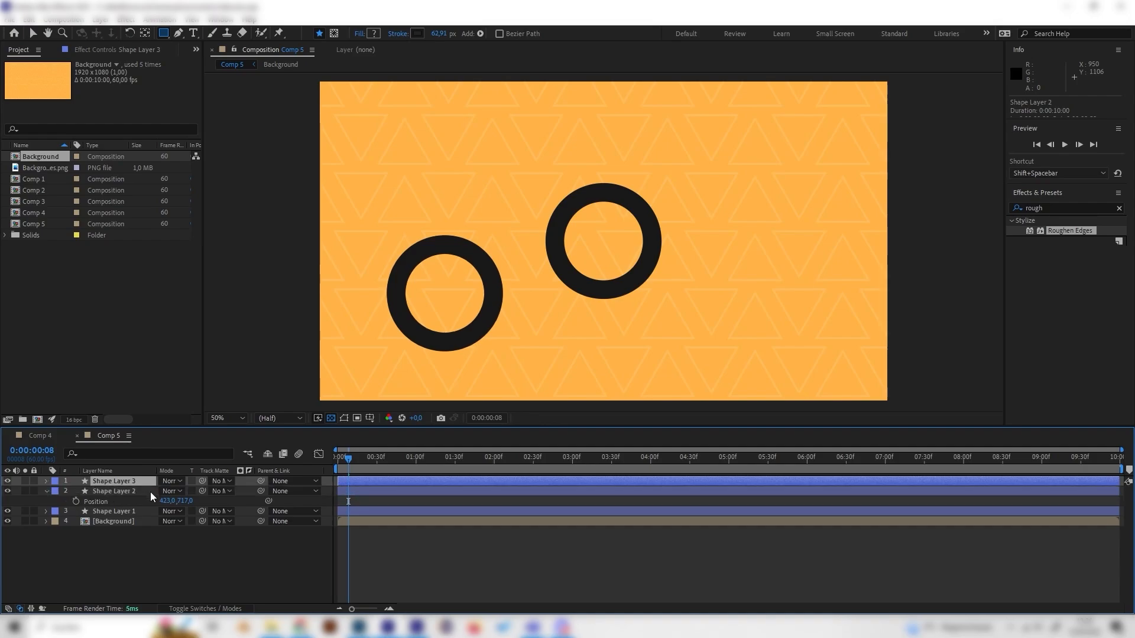
key("p")
left_click_drag(167, 491, 763, 512)
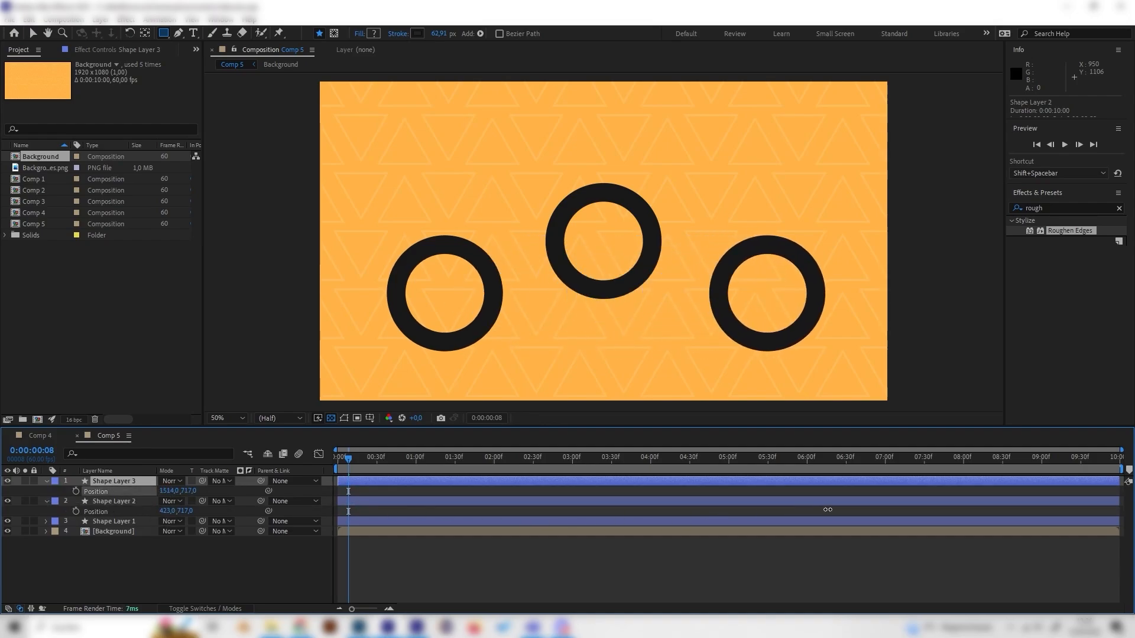
left_click_drag(192, 493, 25, 441)
Examine the finished ring arrangement and styles in Comp 4 as a reference, and go back to Comp 5.
left_click(40, 436)
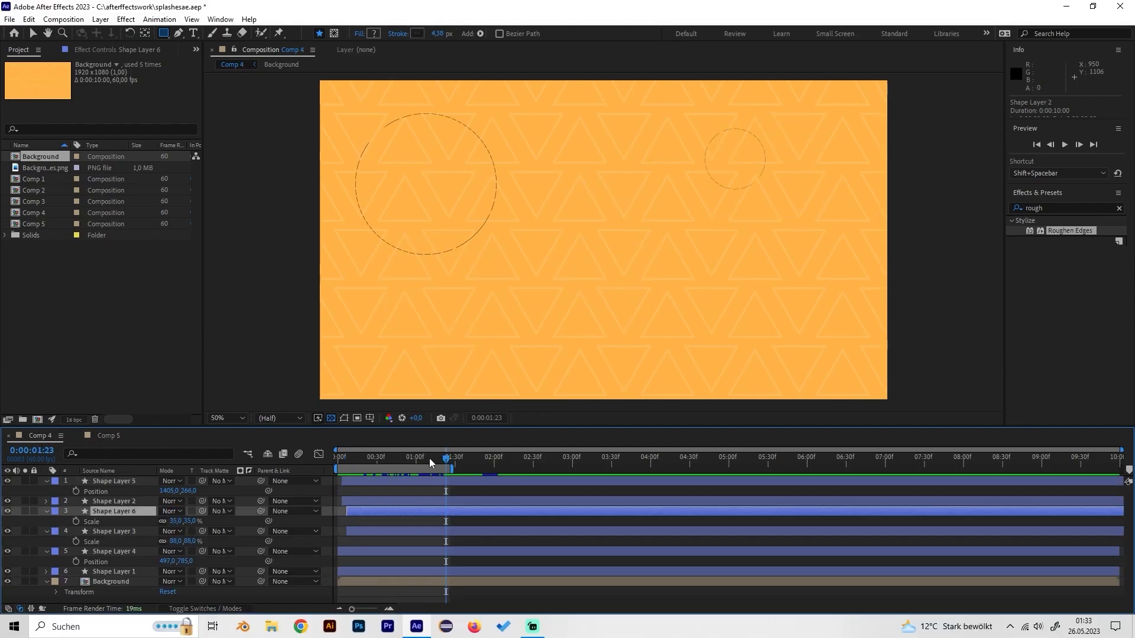
scroll(427, 195, "up", 2)
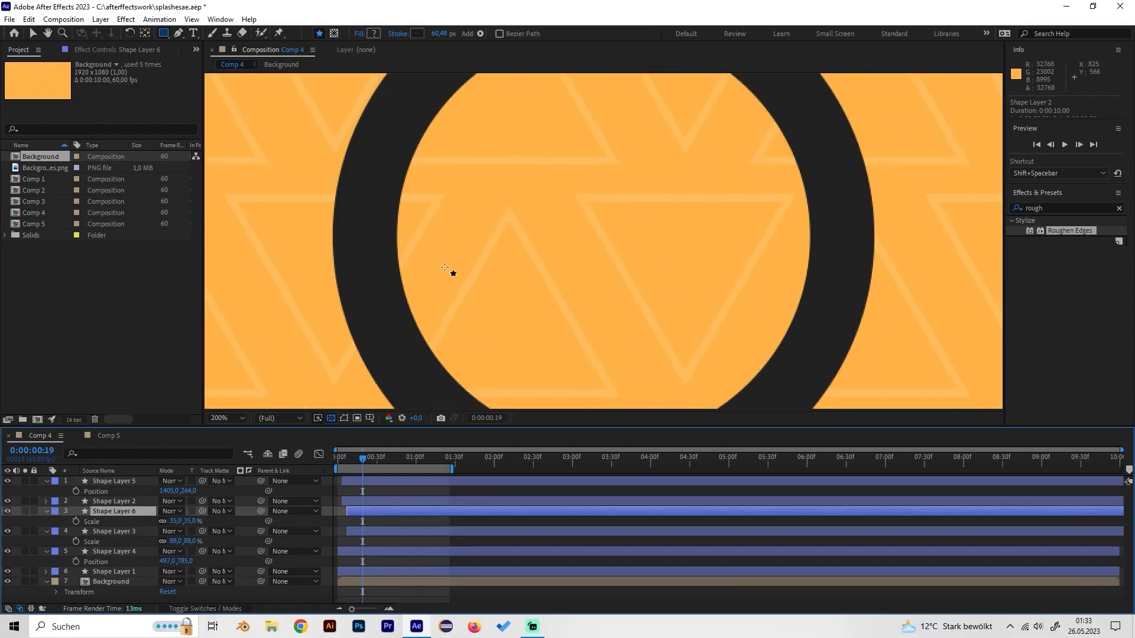
scroll(442, 263, "down", 2)
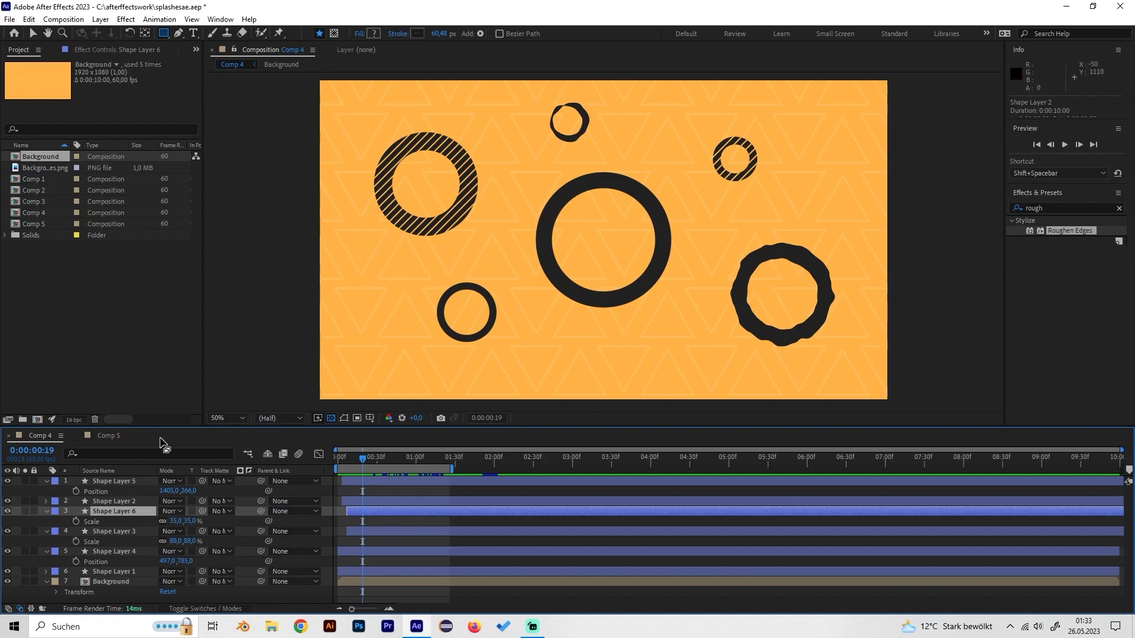
left_click(108, 437)
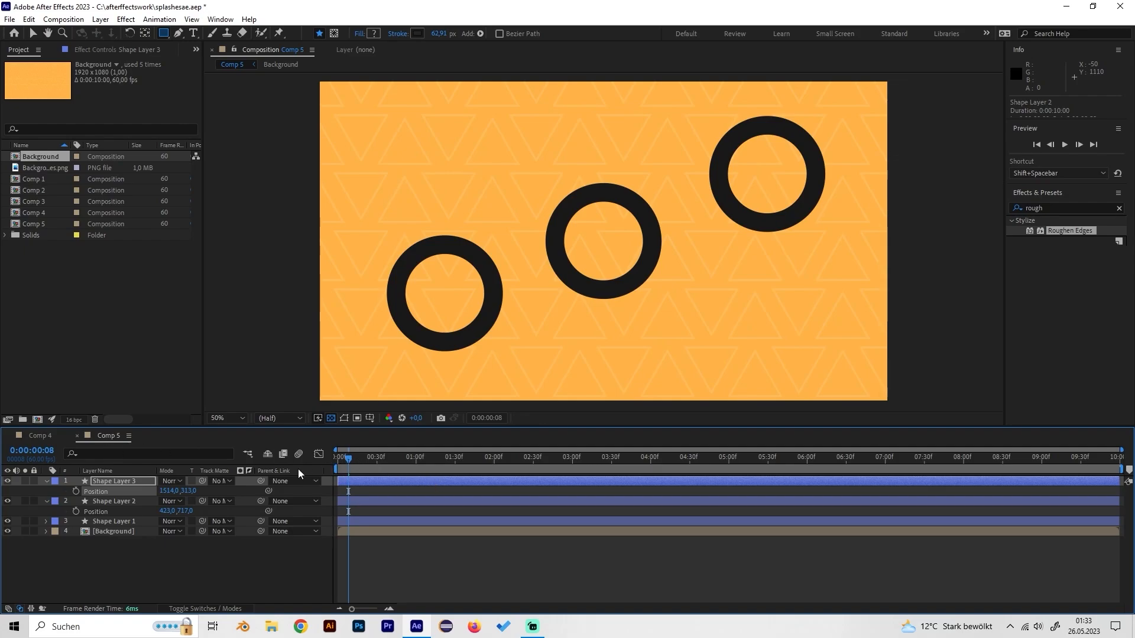
Find the Venetian Blinds transition effect and apply it to Shape Layer 3.
left_click(126, 481)
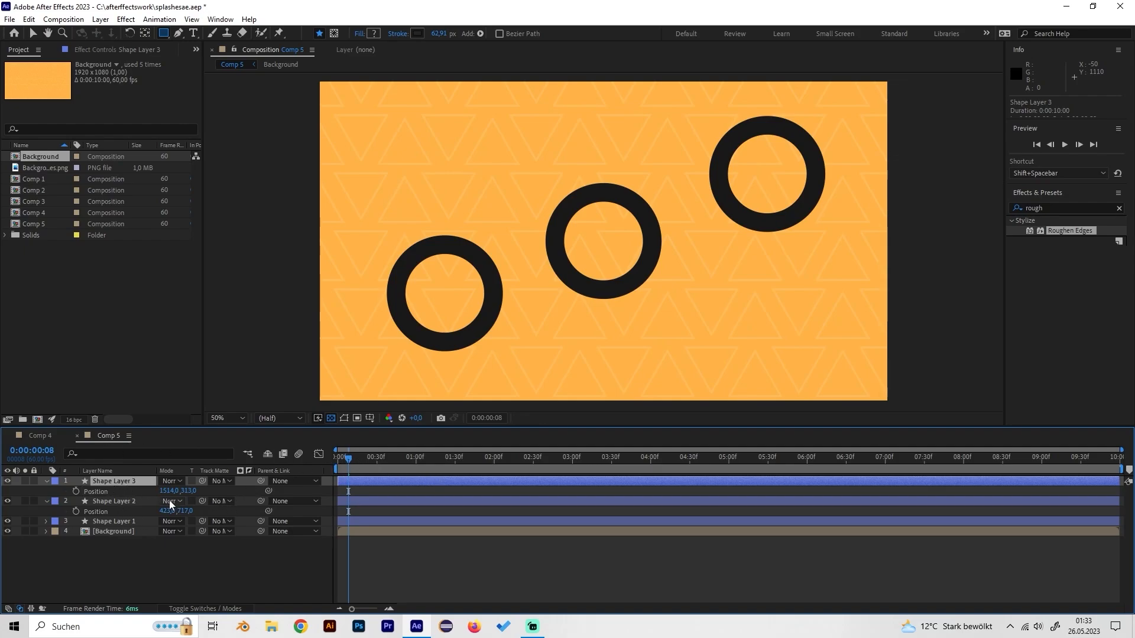
left_click(1053, 208)
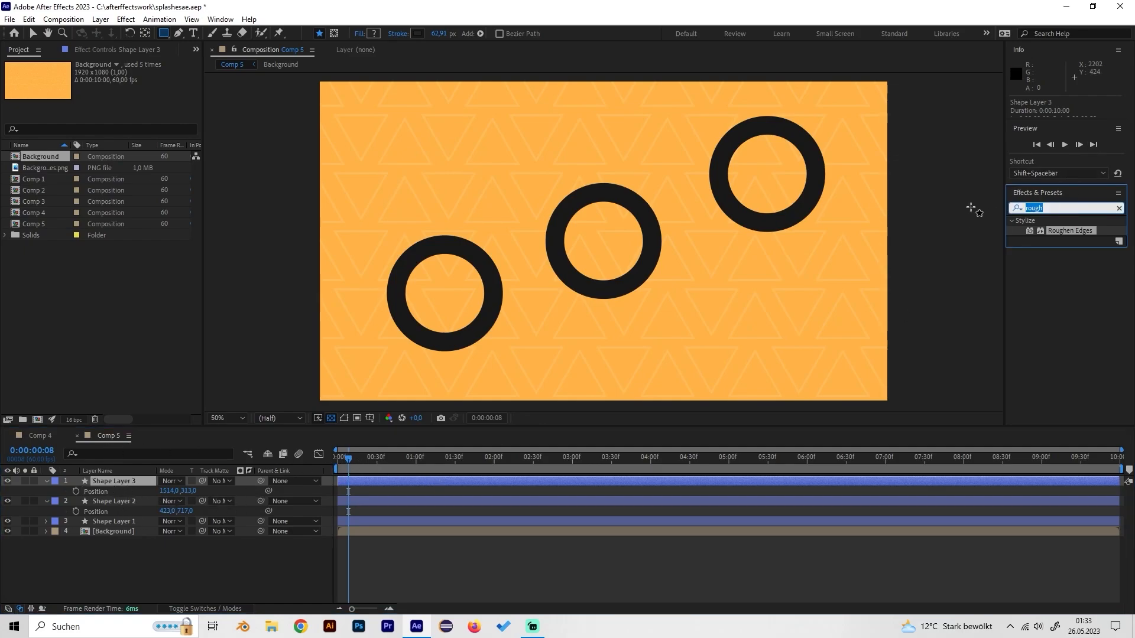
type("vene")
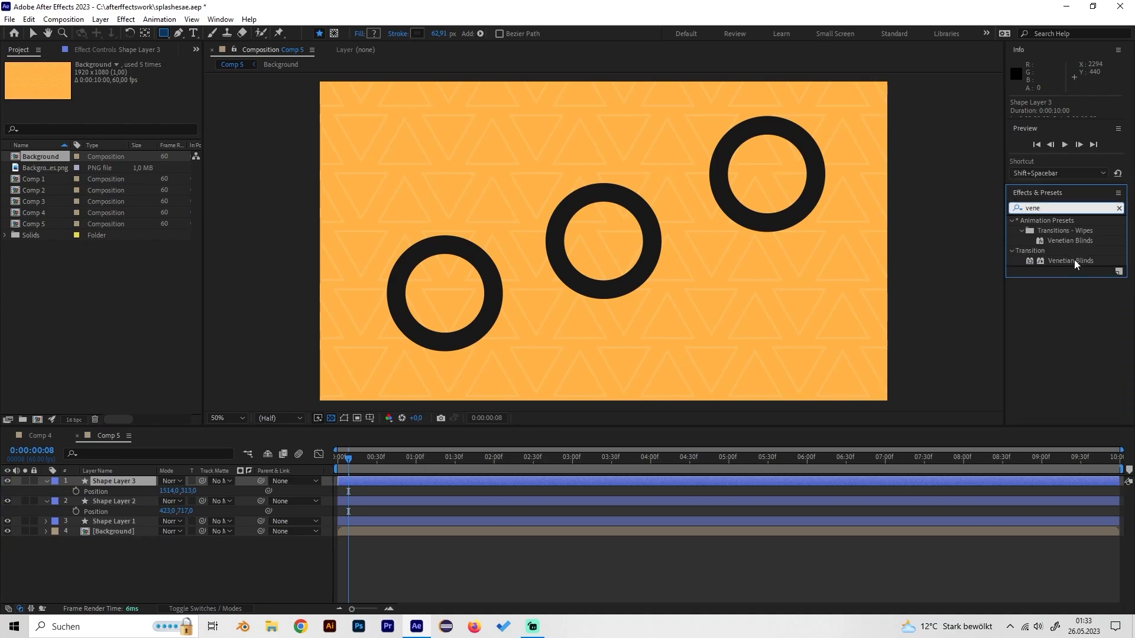
left_click(1073, 261)
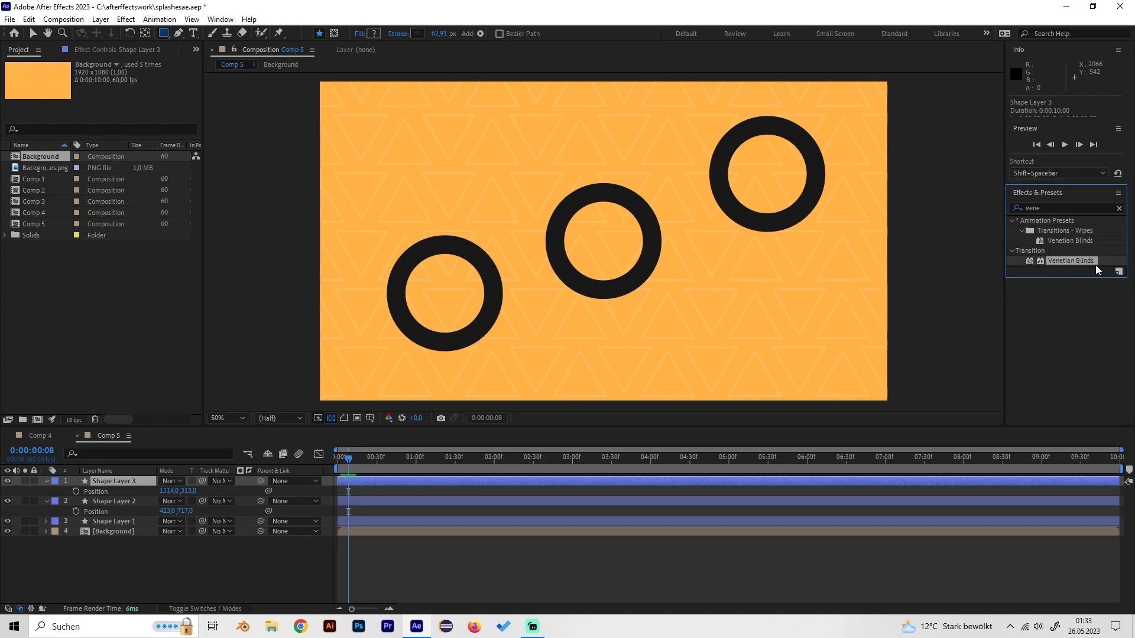
left_click_drag(1095, 263, 143, 481)
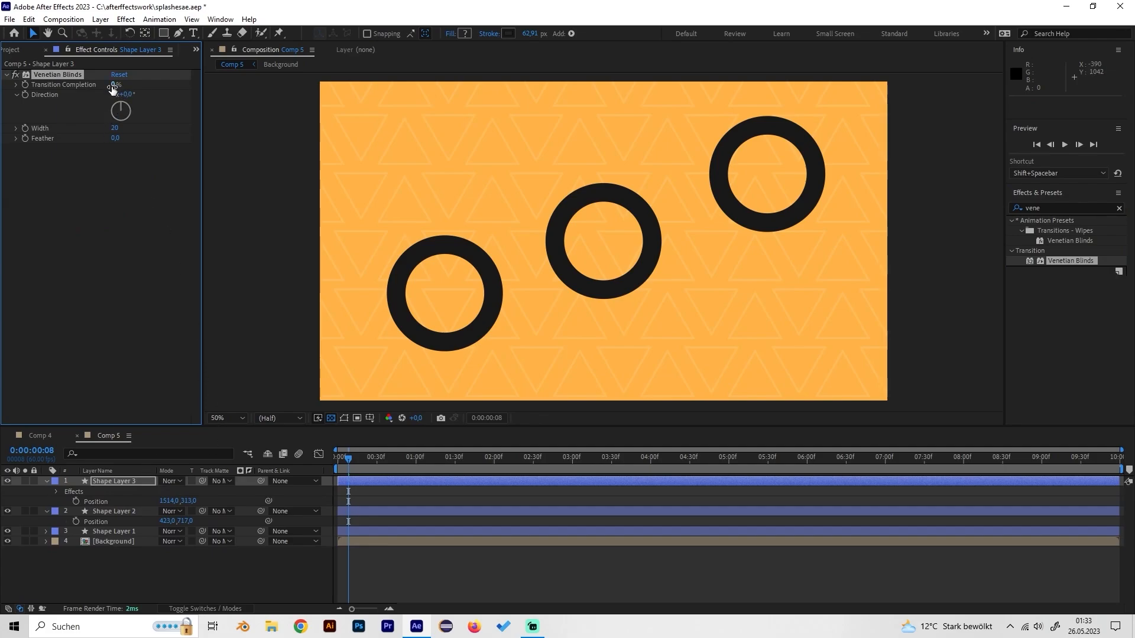
Set the Venetian Blinds on Shape Layer 3 to 21% transition completion, 45° direction and a width of 35.
left_click_drag(113, 86, 123, 85)
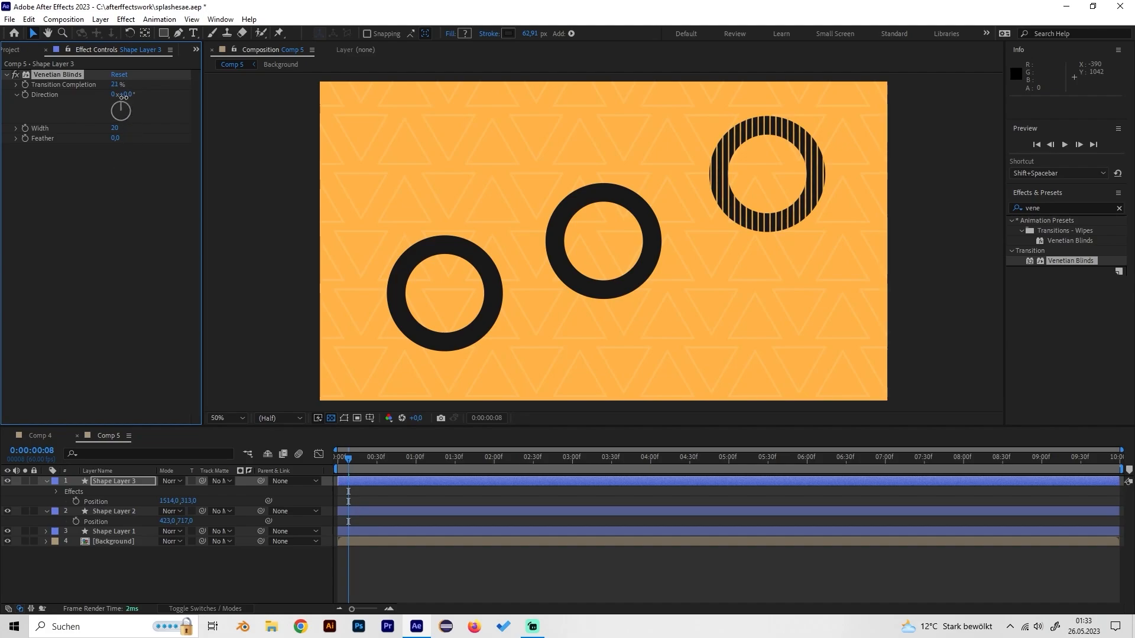
left_click(126, 95)
type("45")
key("Return")
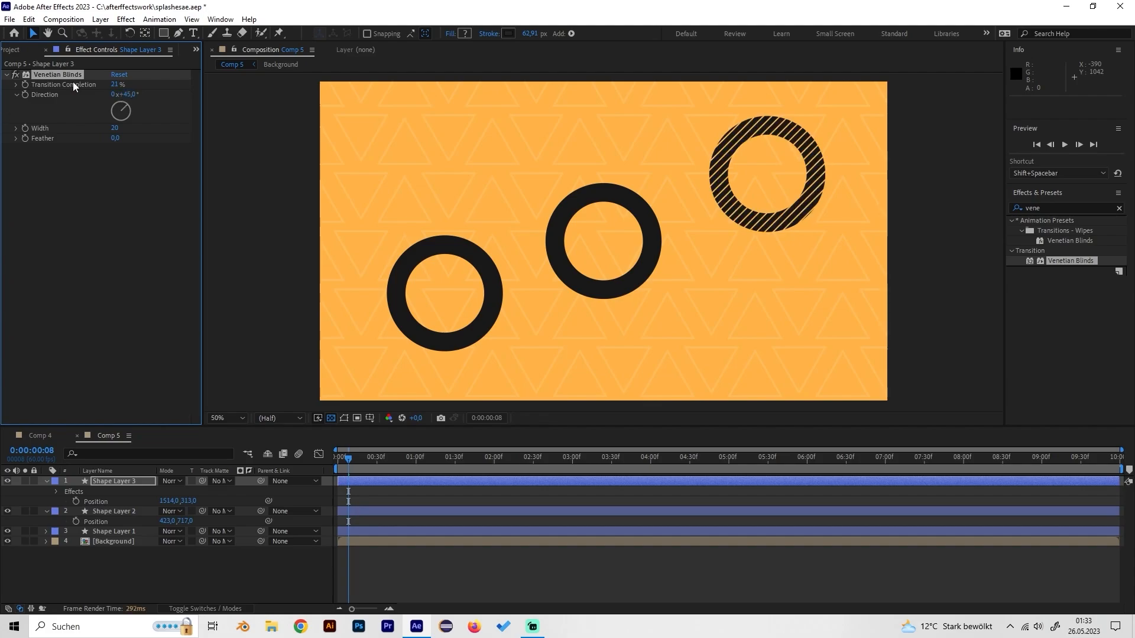
left_click(116, 128)
type("53")
key("Return")
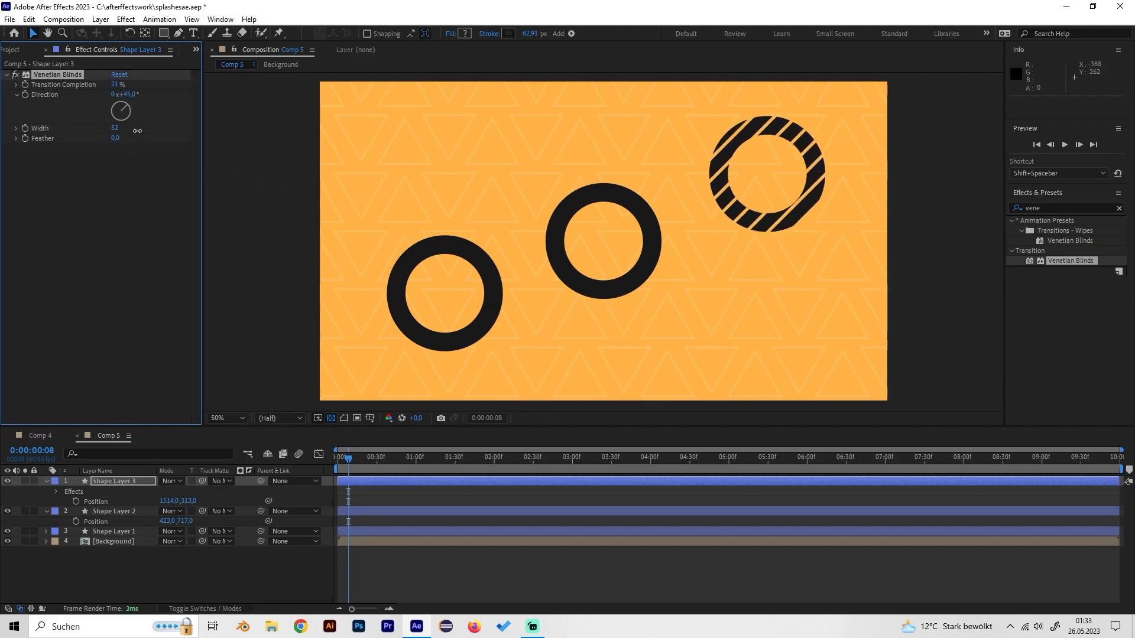
mouse_move(136, 133)
left_mouse_down()
mouse_move(110, 137)
mouse_move(147, 137)
mouse_move(132, 143)
left_mouse_up()
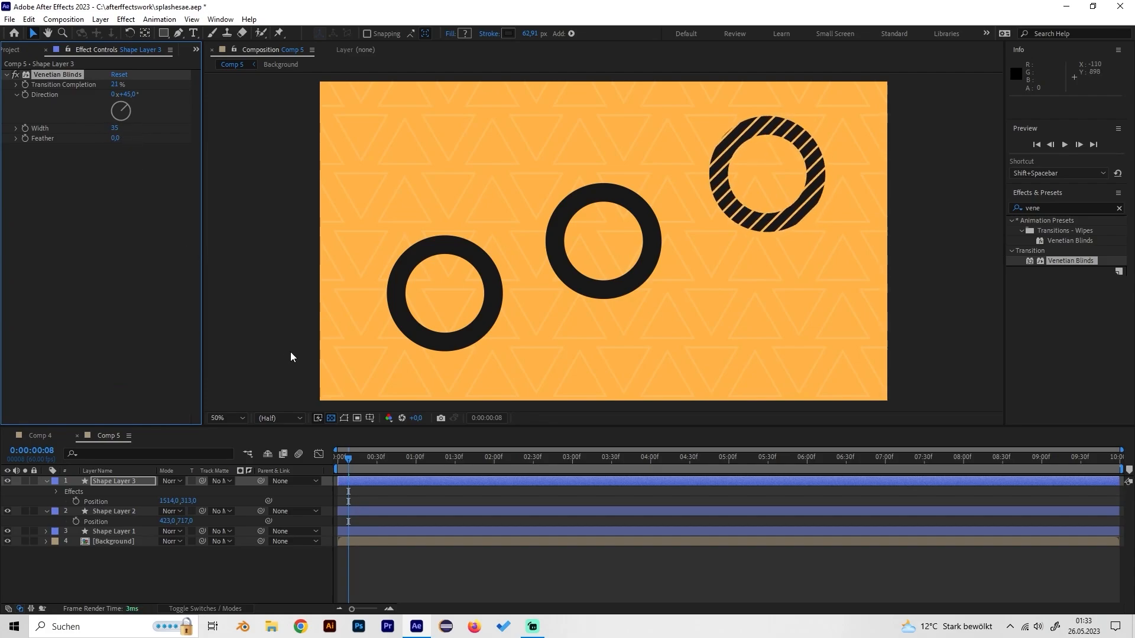
Play the animation from the first frame and scrub it to check the striped ring.
left_click_drag(348, 460, 298, 460)
key("space")
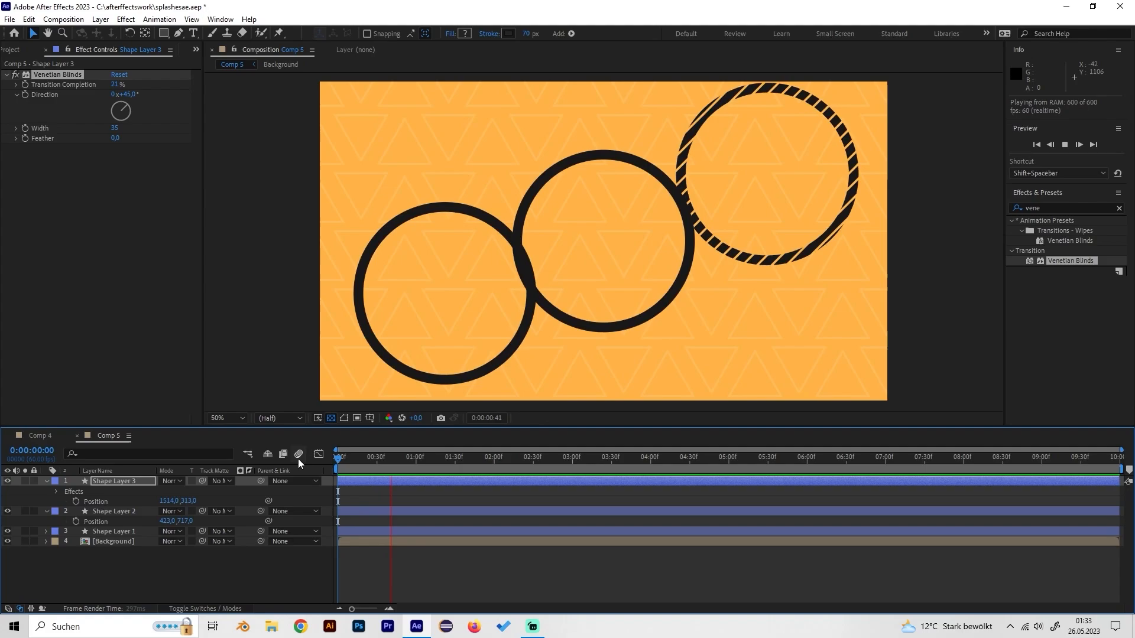
left_click(357, 469)
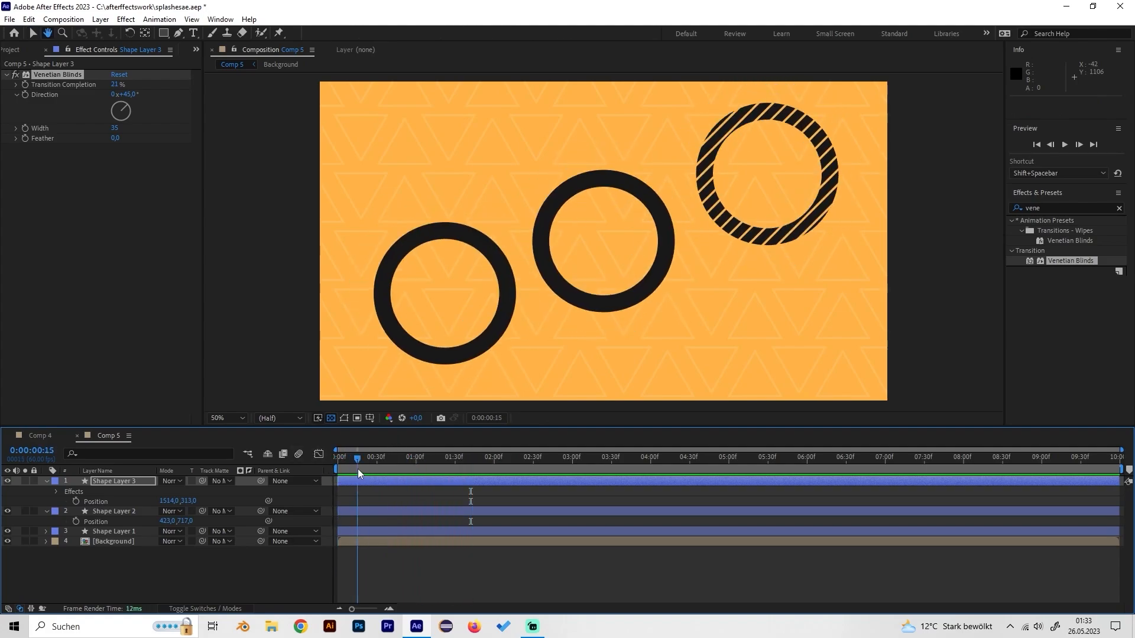
key("v")
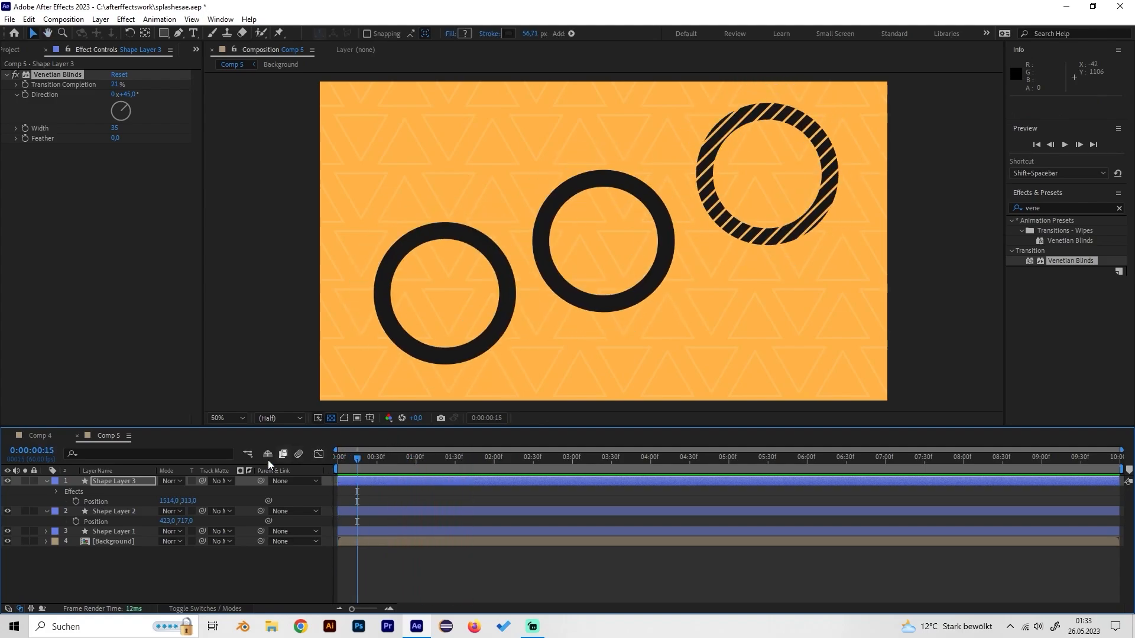
Select Shape Layer 2 in Comp 5, and scrub through Comp 4 to examine how its rough-edged rings dissolve.
left_click(123, 512)
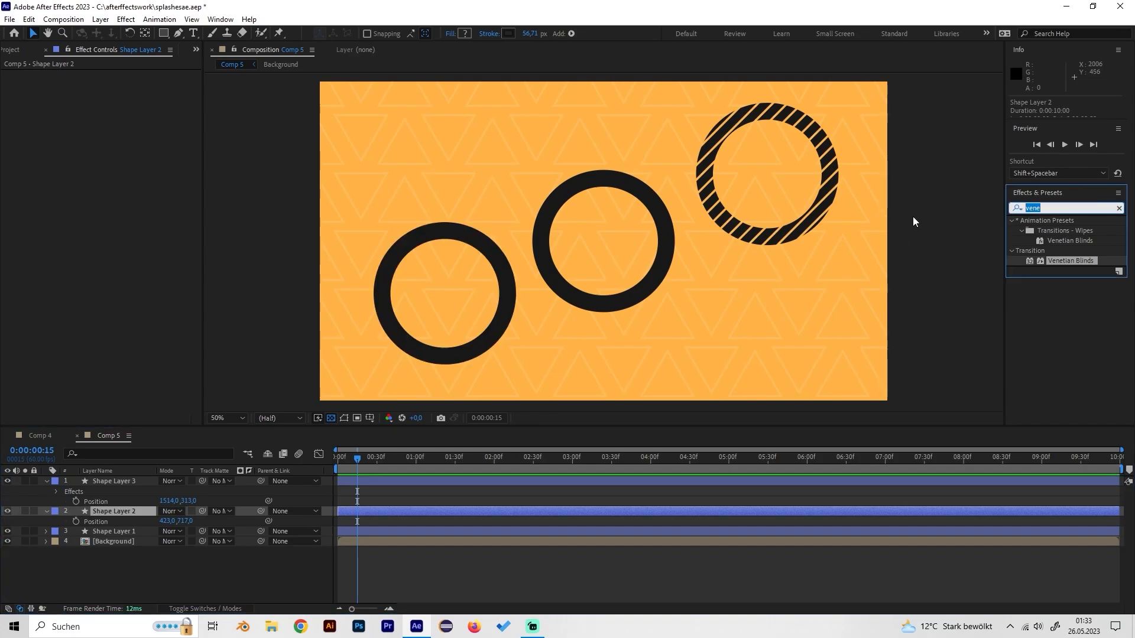
left_click(41, 435)
left_click(403, 460)
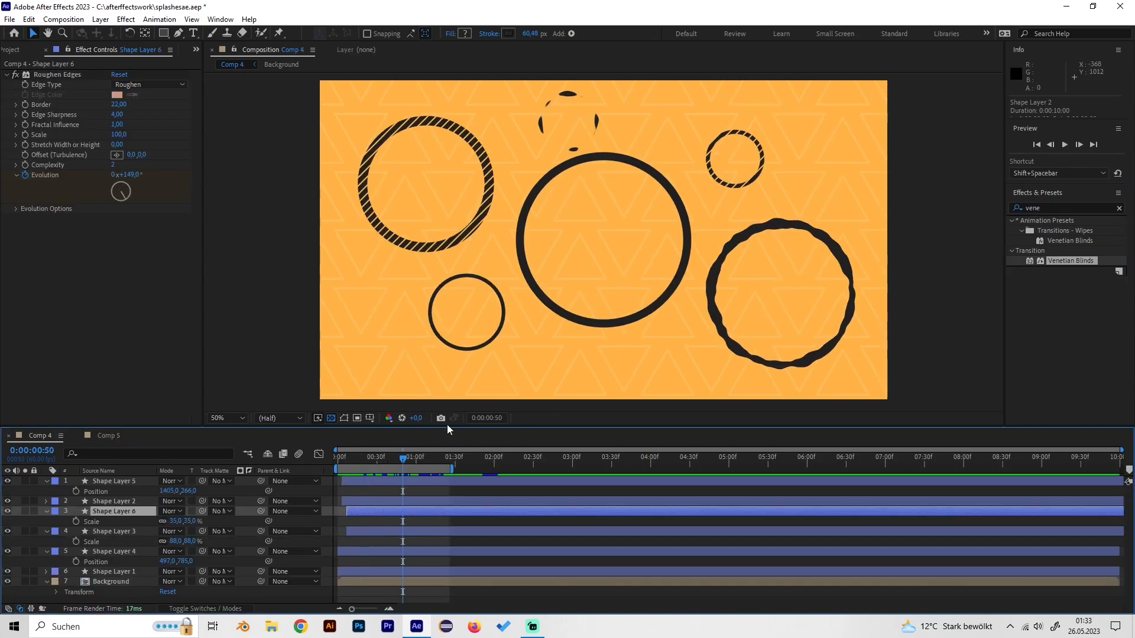
left_click(426, 460)
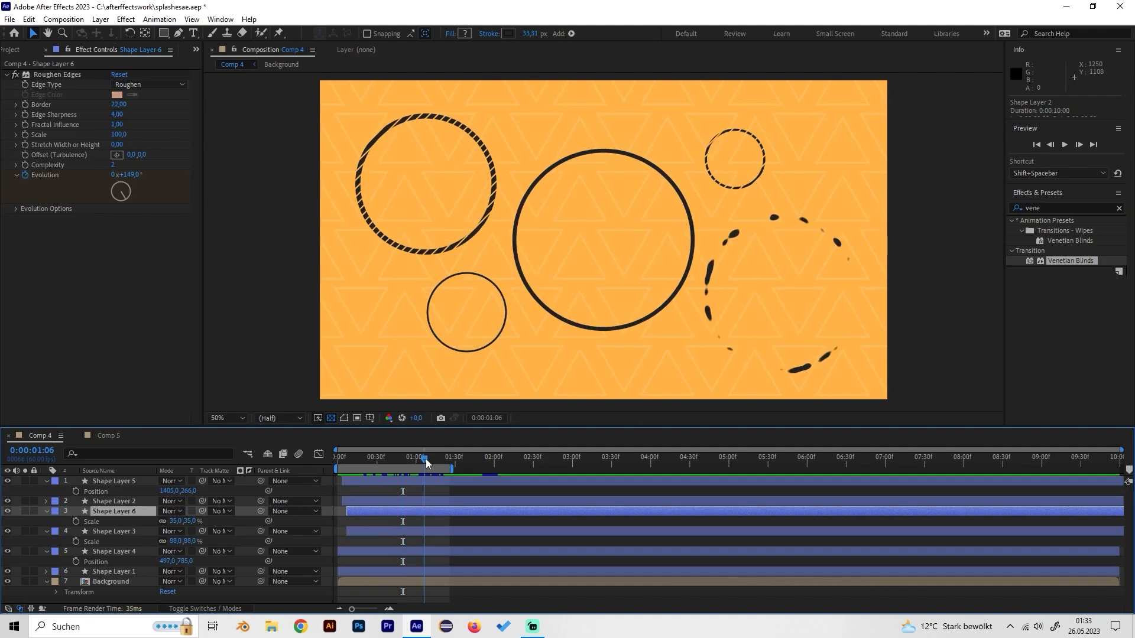
Return to Comp 5, find the Roughen Edges effect and apply it to Shape Layer 2.
left_click(117, 438)
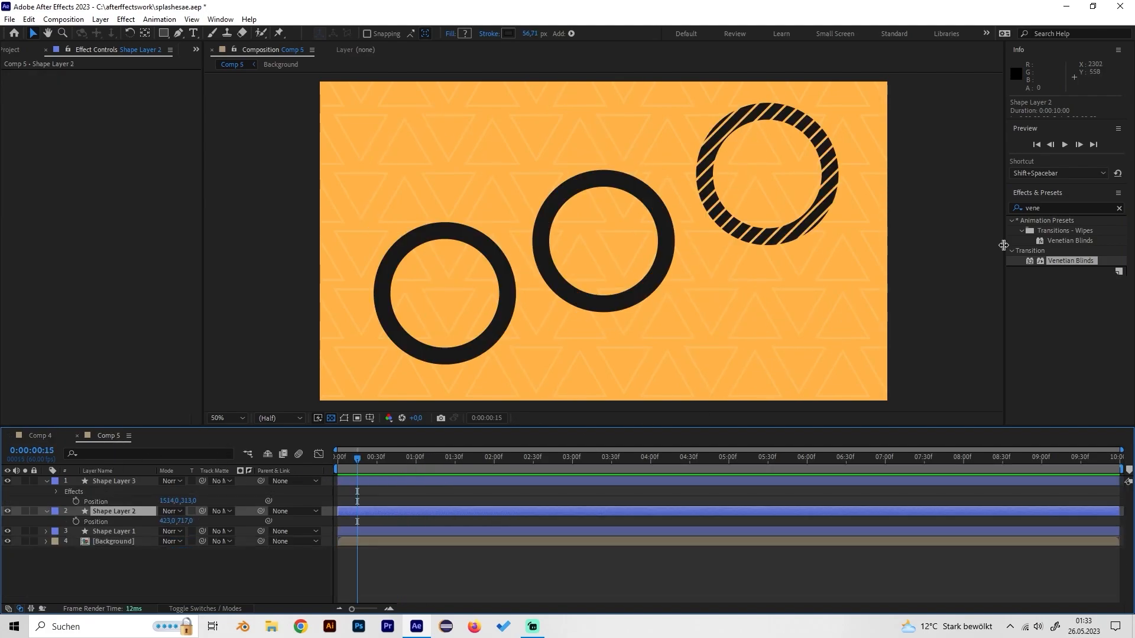
left_click(1012, 208)
type("r")
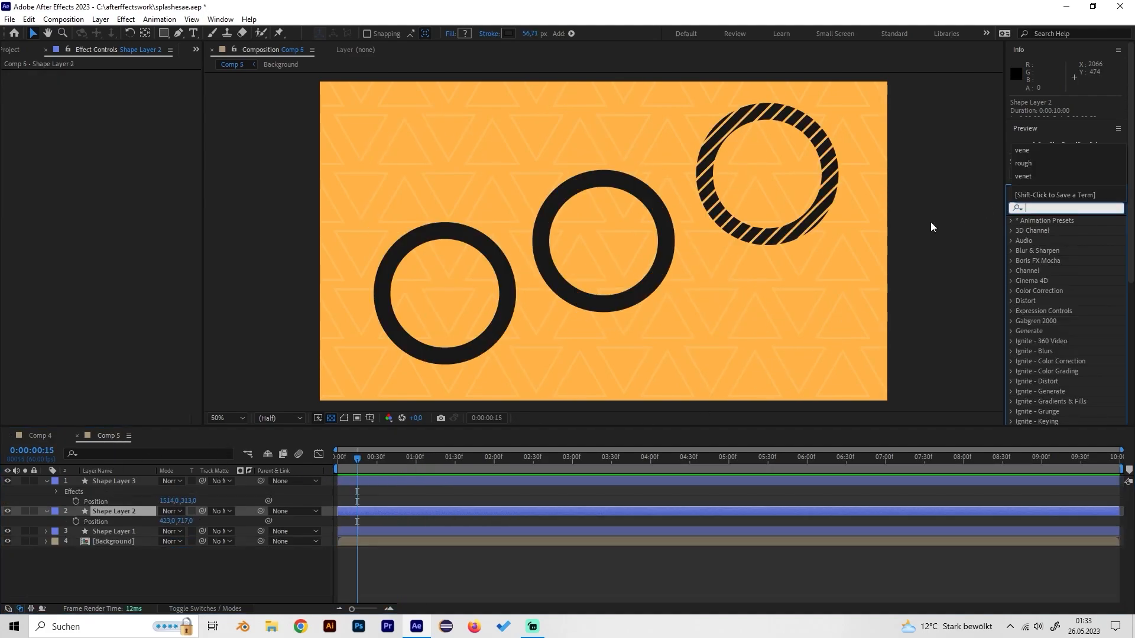
type("oughe")
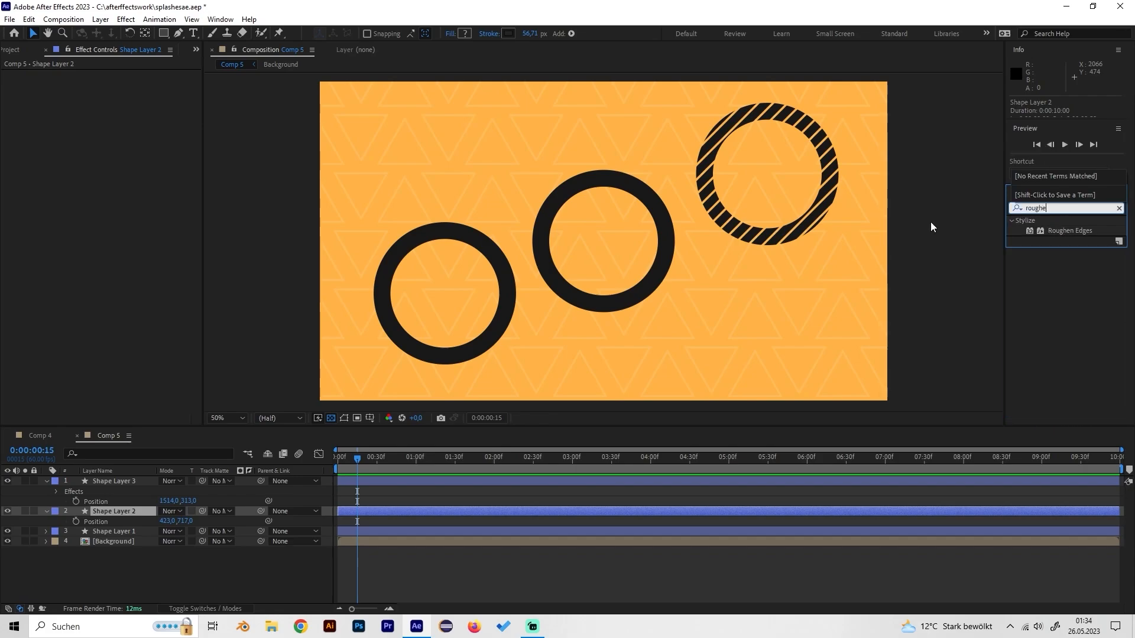
left_click_drag(1063, 233, 122, 516)
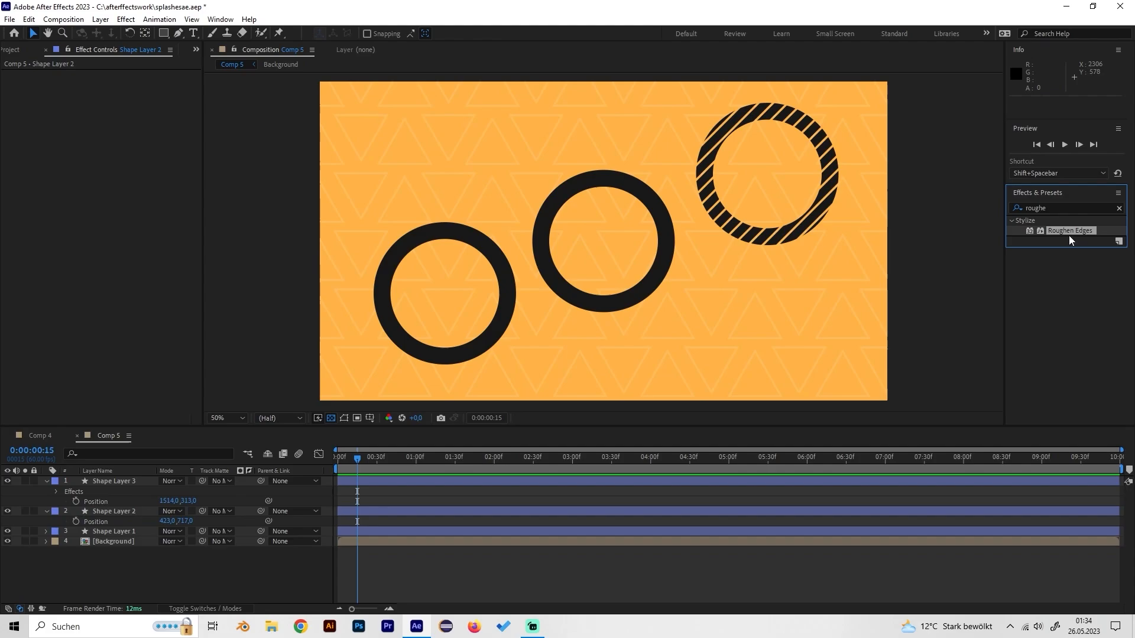
left_click_drag(1068, 233, 135, 513)
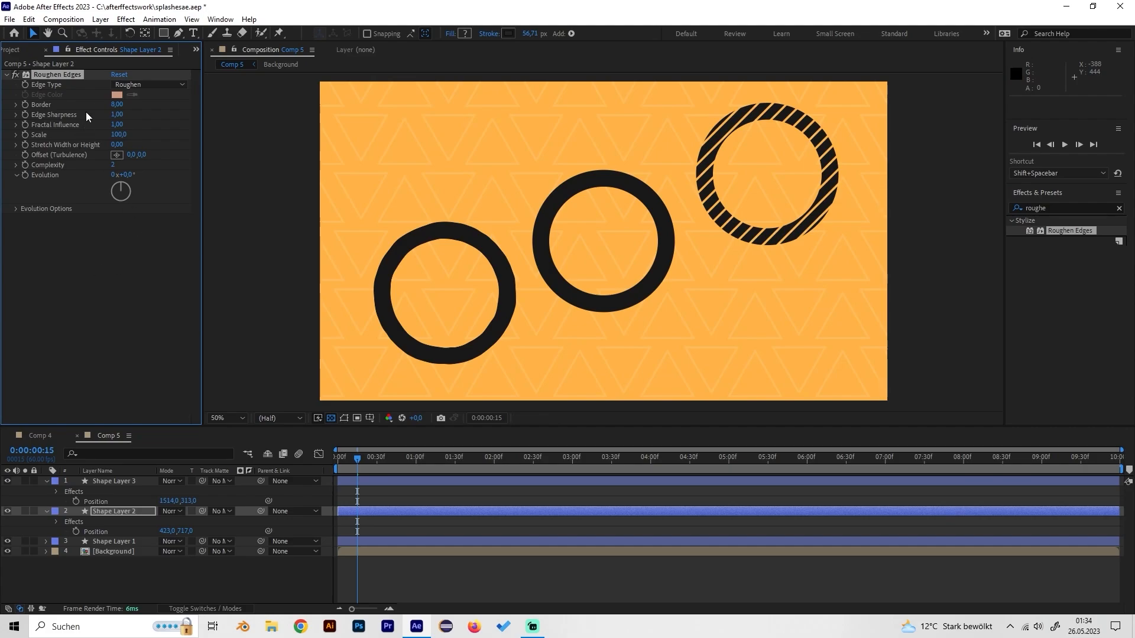
Set the Roughen Edges border on Shape Layer 2 to 35 and its edge sharpness to 3.
left_click(116, 105)
type("25")
key("Return")
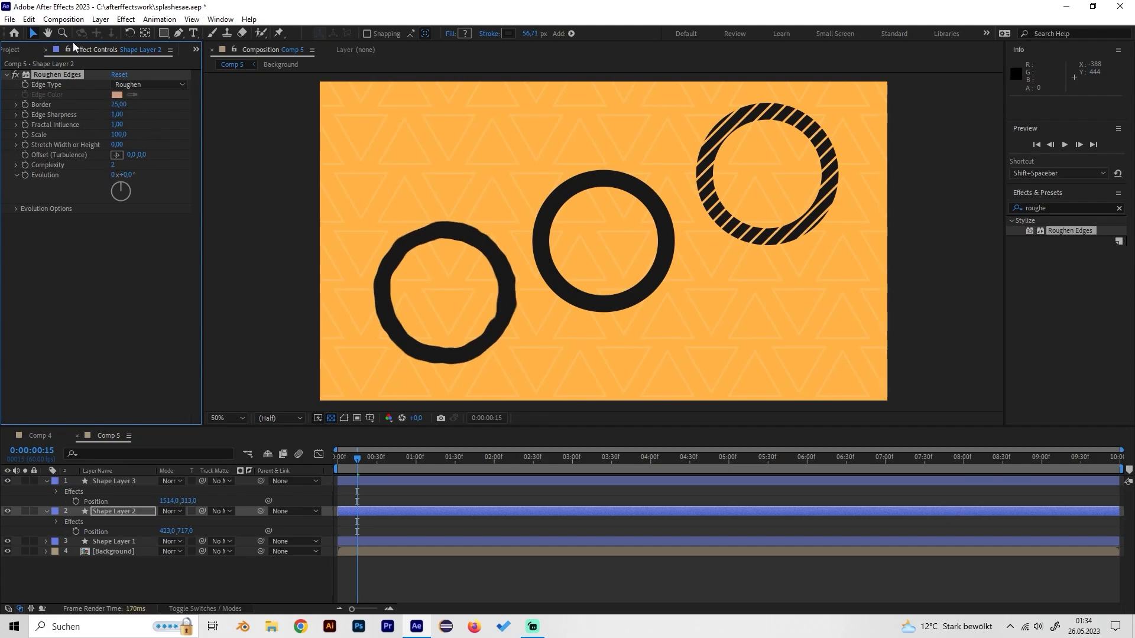
left_click(118, 105)
key("Return")
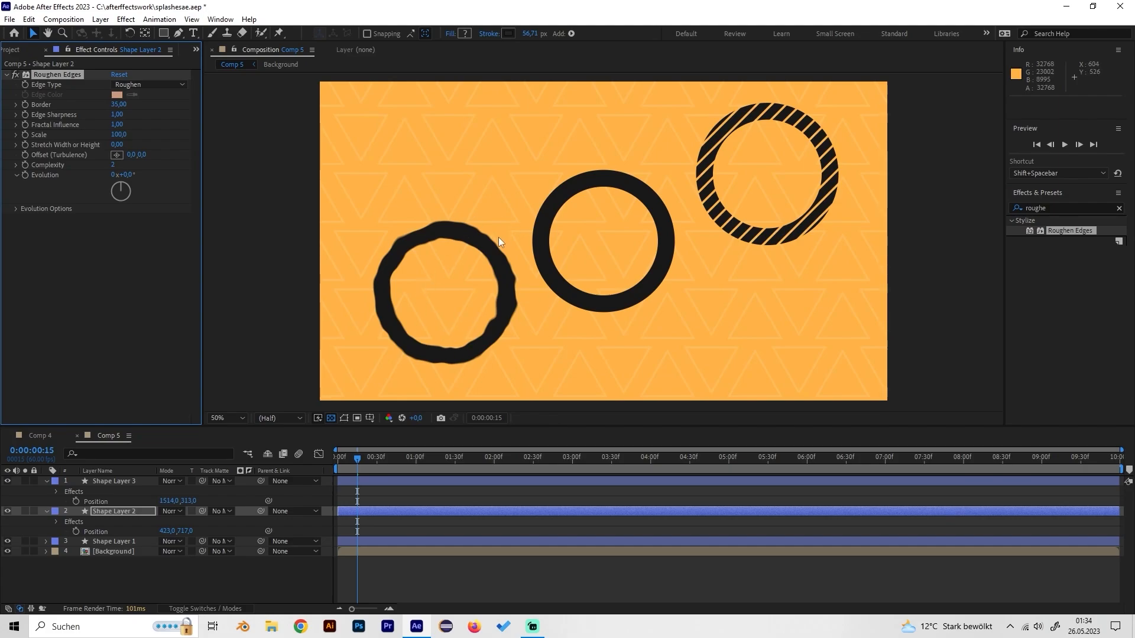
left_click(117, 114)
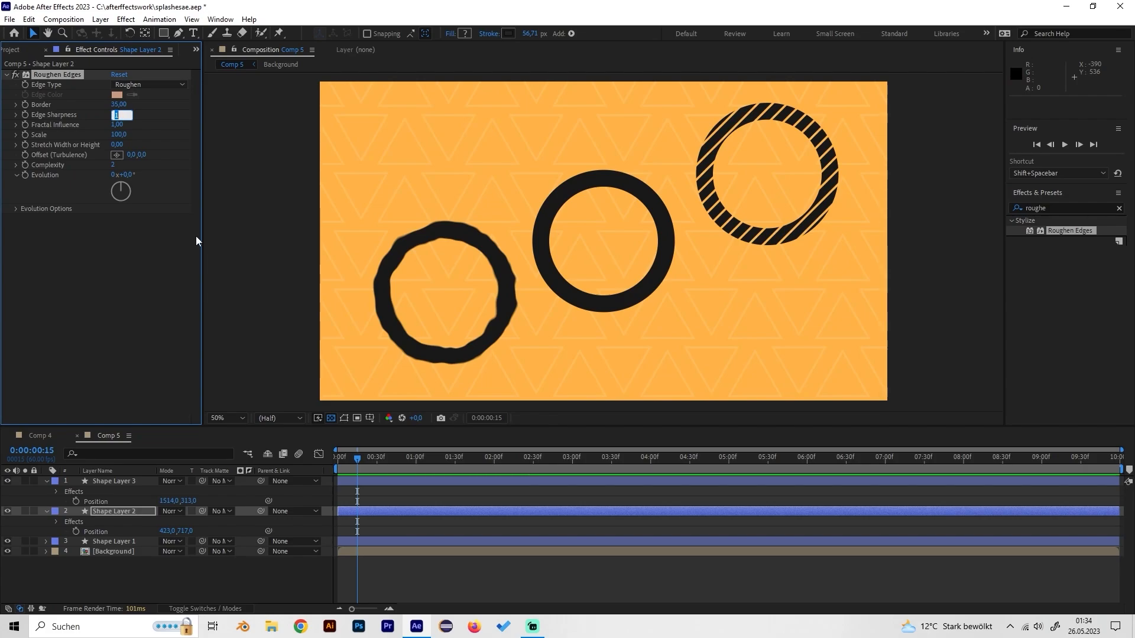
type("3")
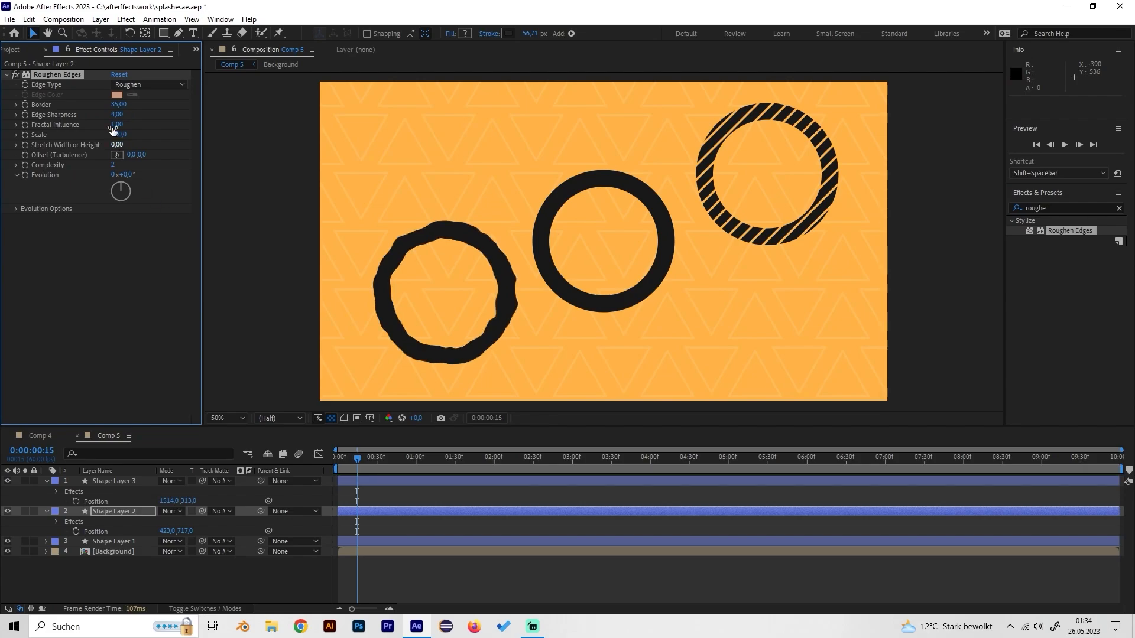
key("Return")
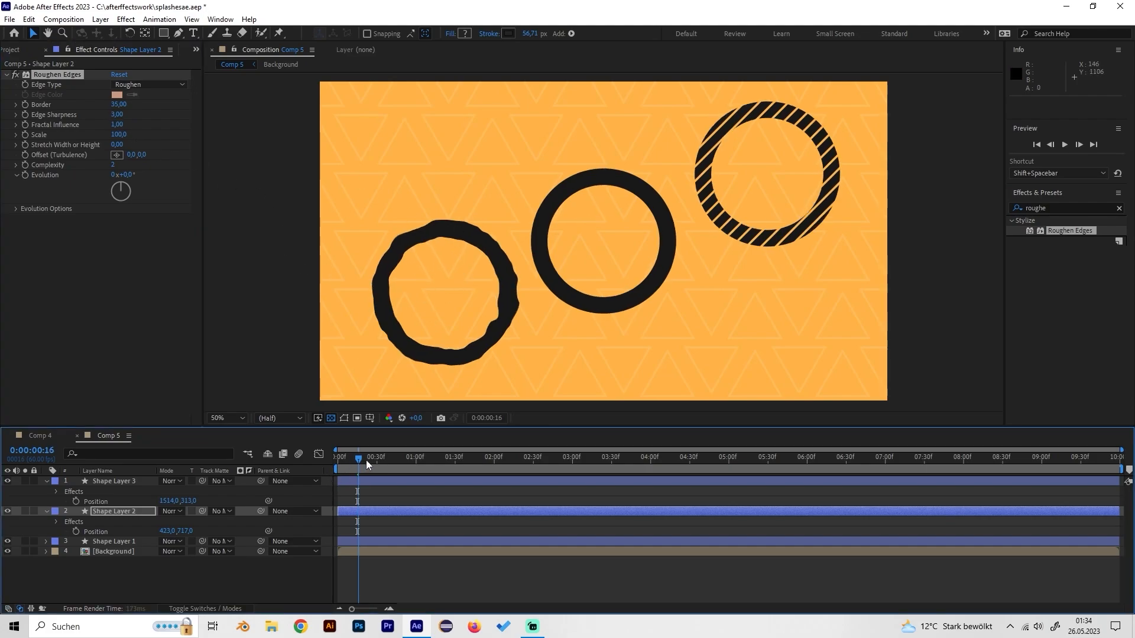
Animate the Roughen Edges evolution on Shape Layer 2 from 0 at the first frame to one full revolution at 0:00:01:02.
left_click_drag(366, 458, 332, 459)
left_click(384, 458)
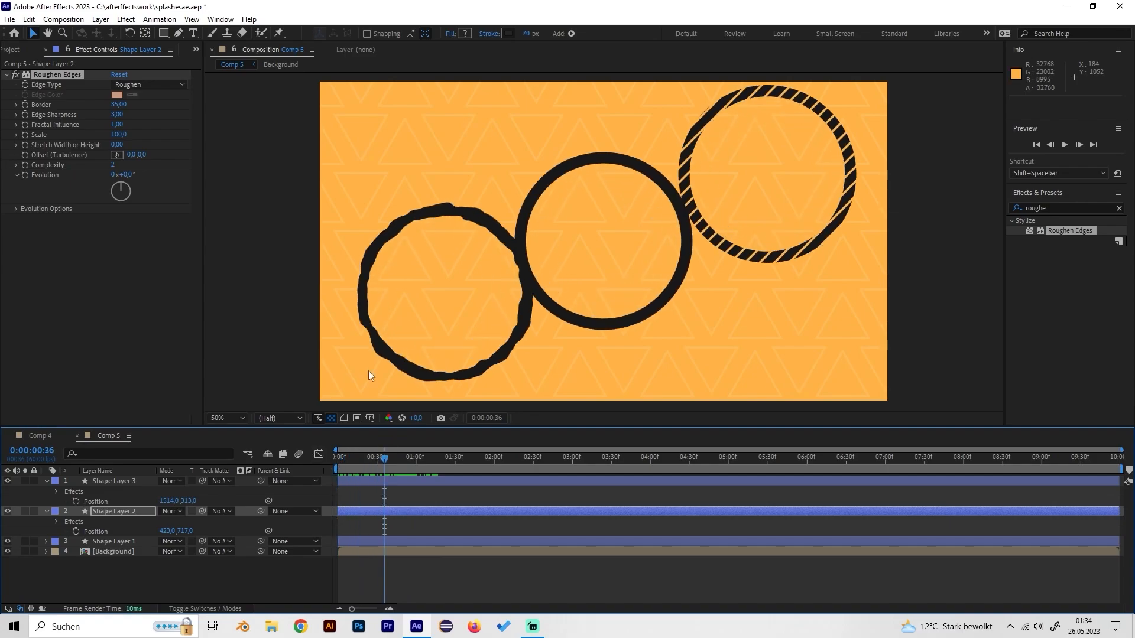
left_click_drag(387, 458, 332, 460)
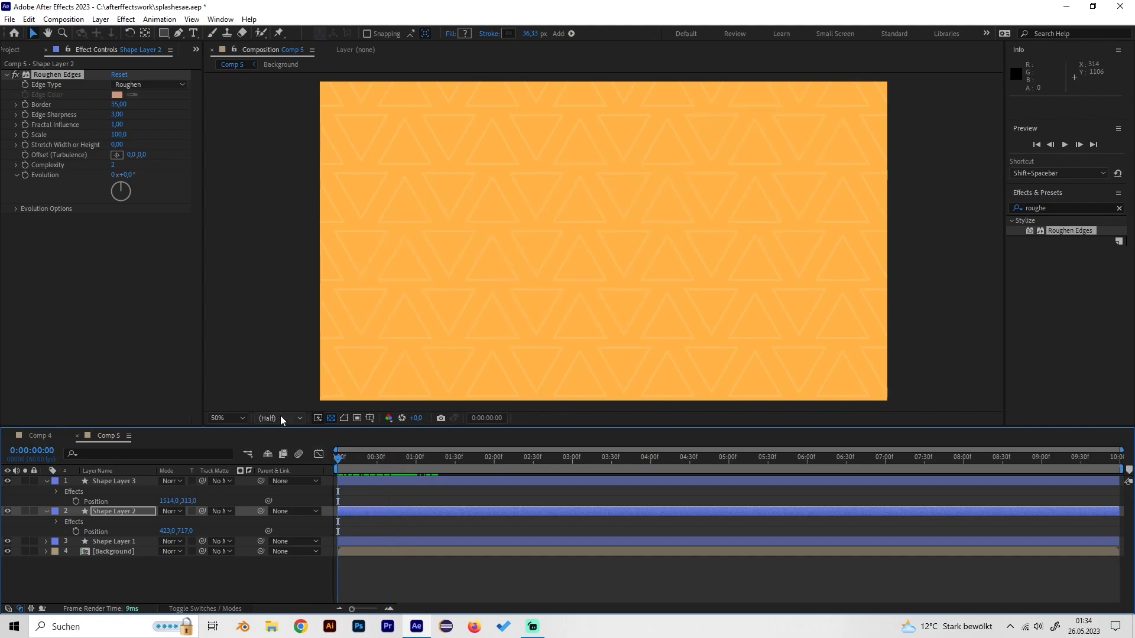
left_click(26, 175)
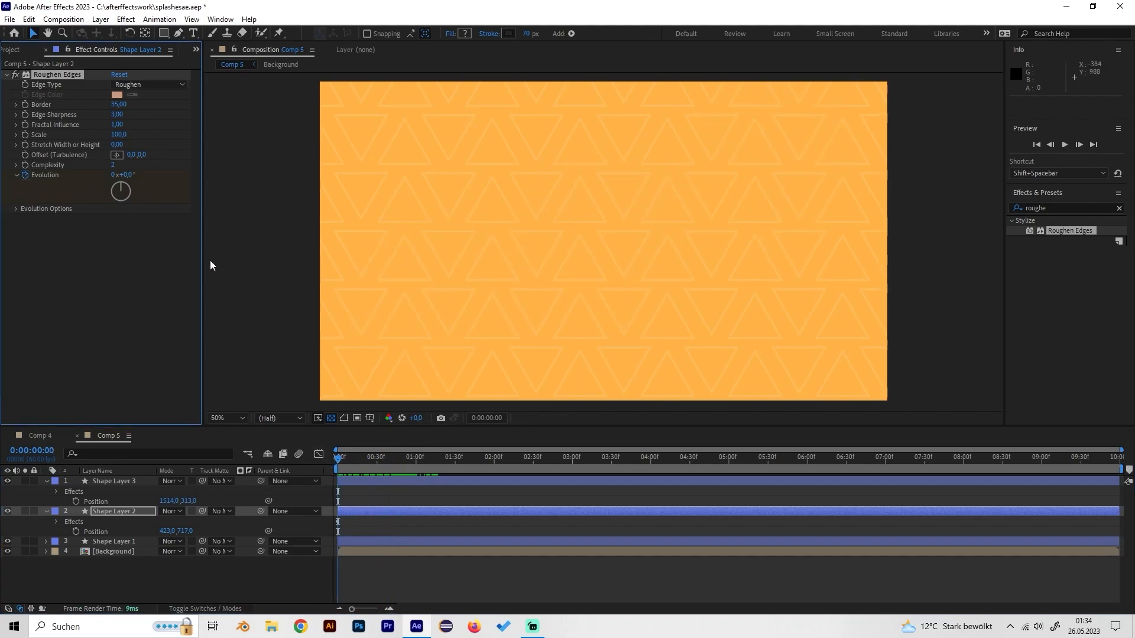
mouse_move(411, 459)
left_mouse_down()
mouse_move(443, 459)
mouse_move(408, 457)
mouse_move(419, 457)
left_mouse_up()
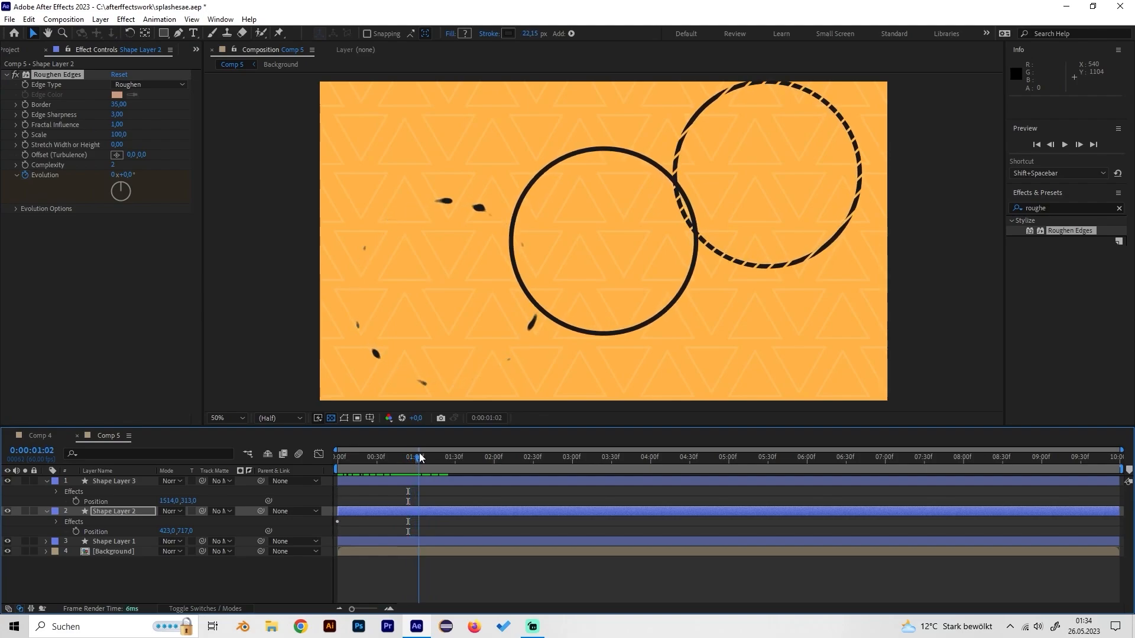
left_click(114, 175)
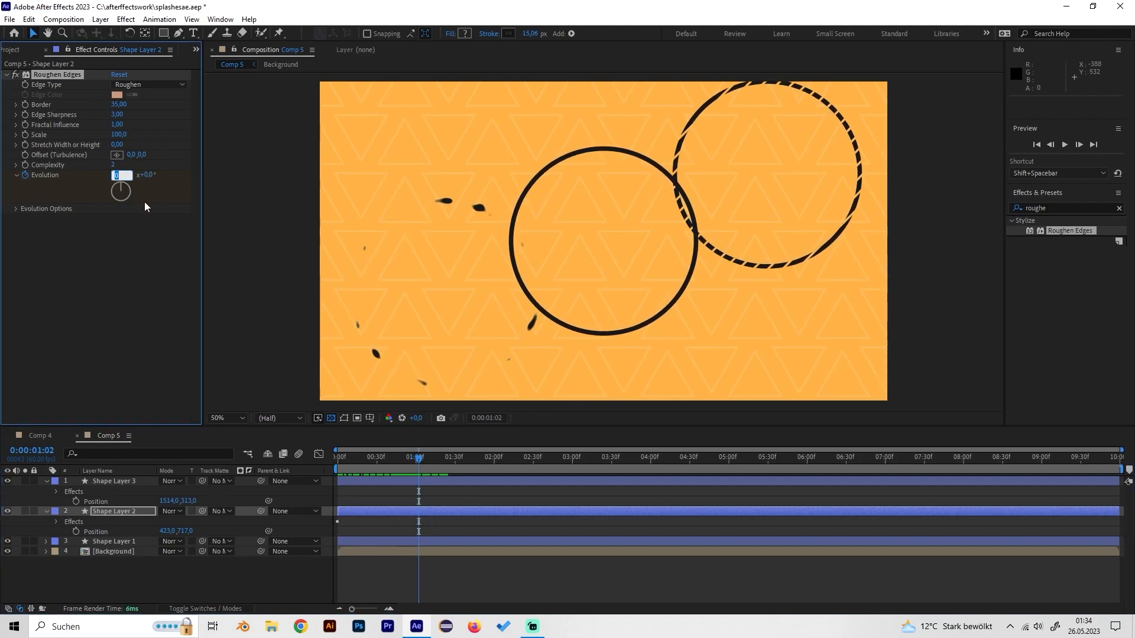
type("1")
key("Return")
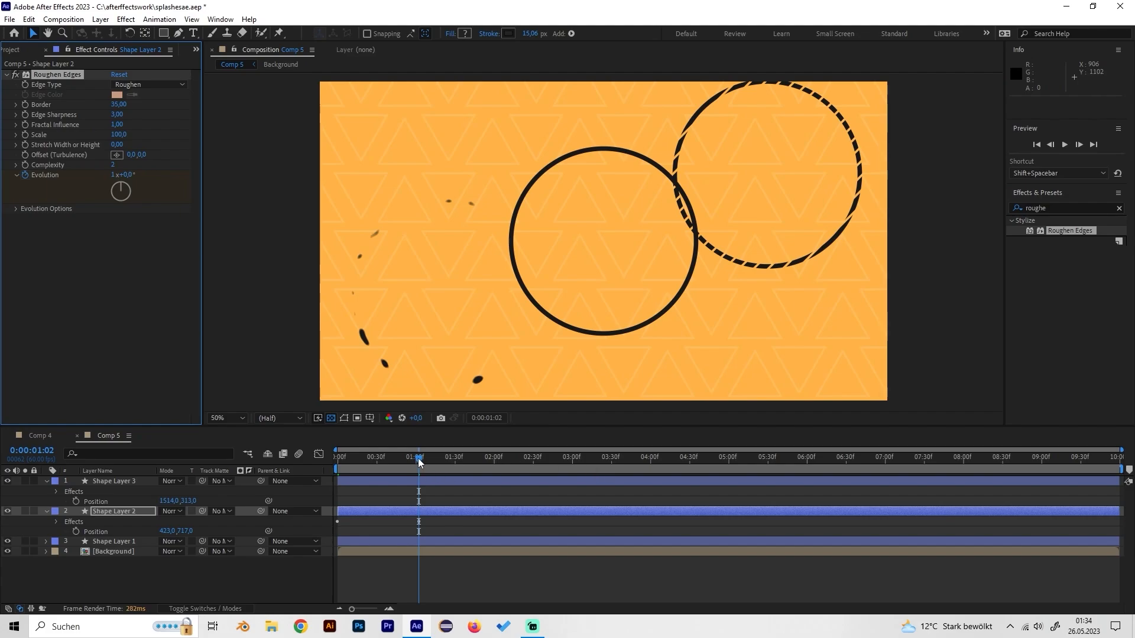
Play the animation from the first frame and scrub the early frames to check the roughened ring.
left_click_drag(418, 458, 304, 464)
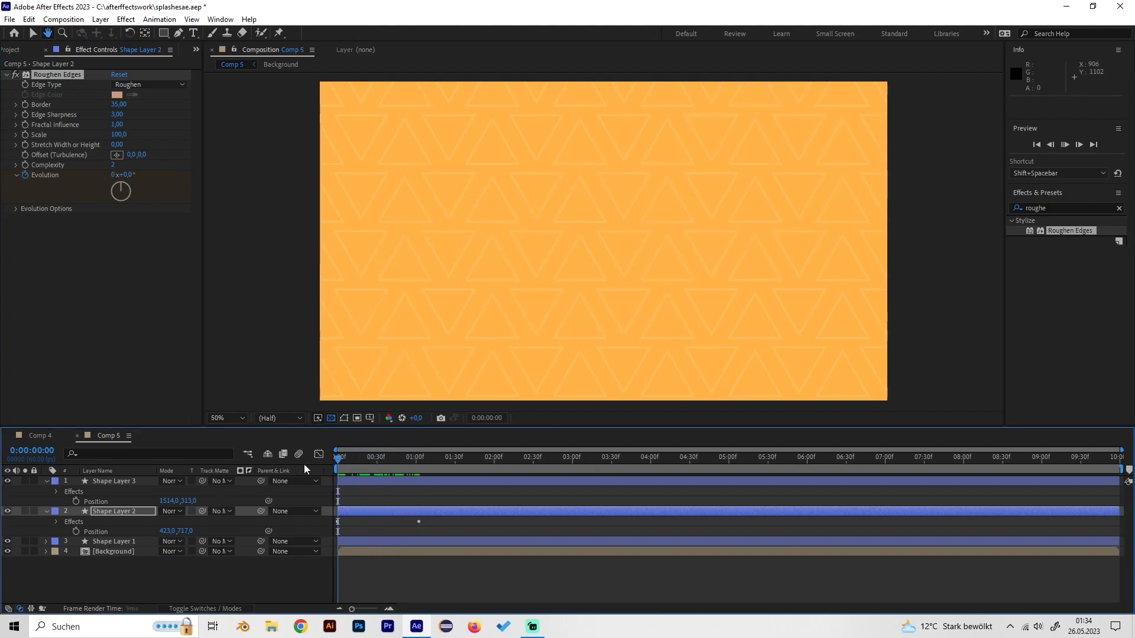
key("space")
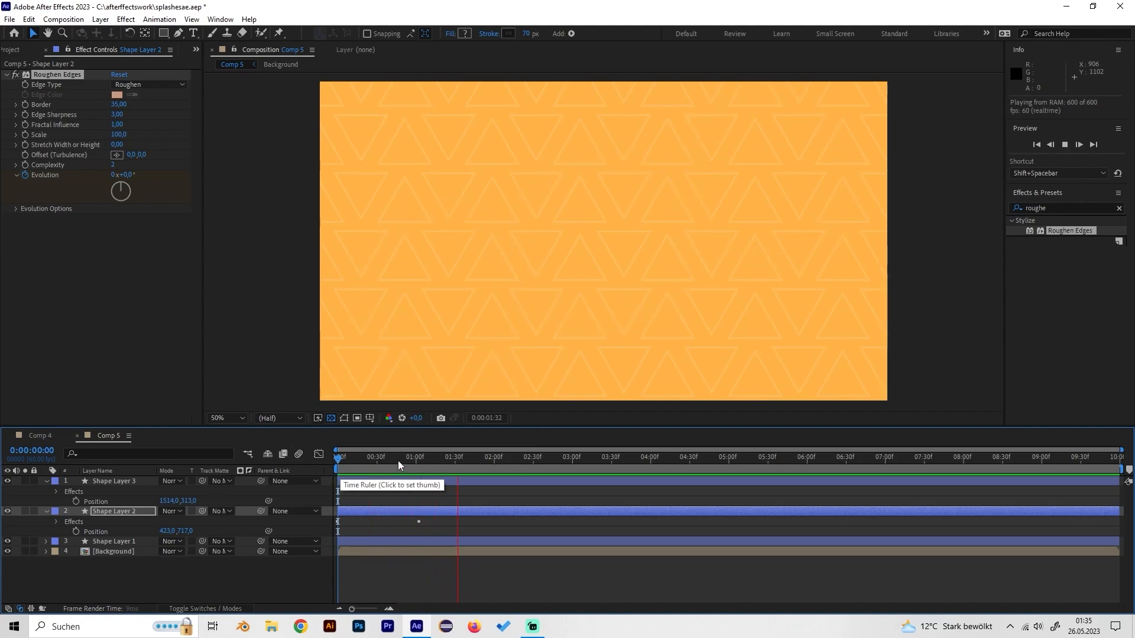
left_click(378, 466)
left_click_drag(378, 466, 362, 467)
Duplicate Shape Layer 1 and move the copy to position 1465, 820.
left_click(135, 540)
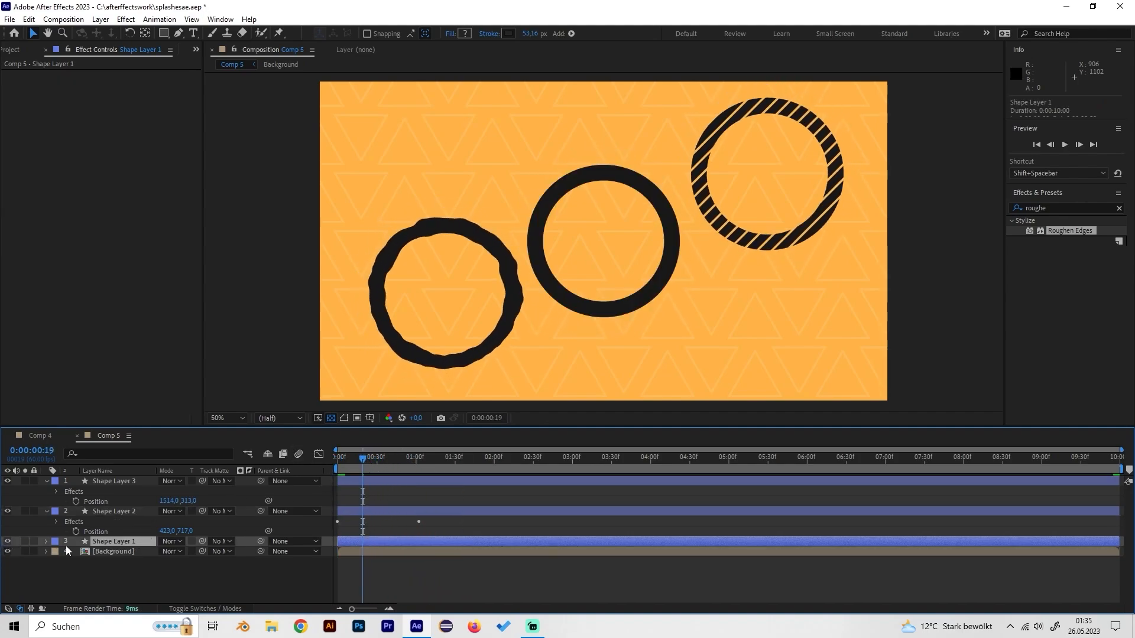
key("ctrl+d")
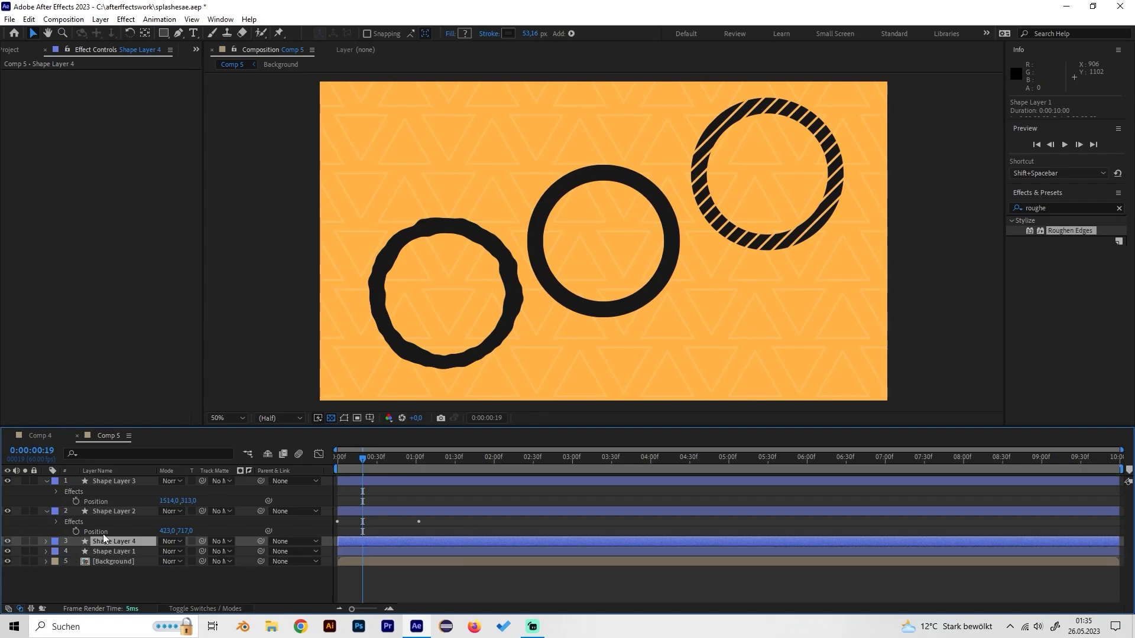
key("p")
left_click_drag(160, 553, 233, 551)
Set the first stroke width keyframe of Shape Layer 4 to 25 at frame 0.
left_click(44, 543)
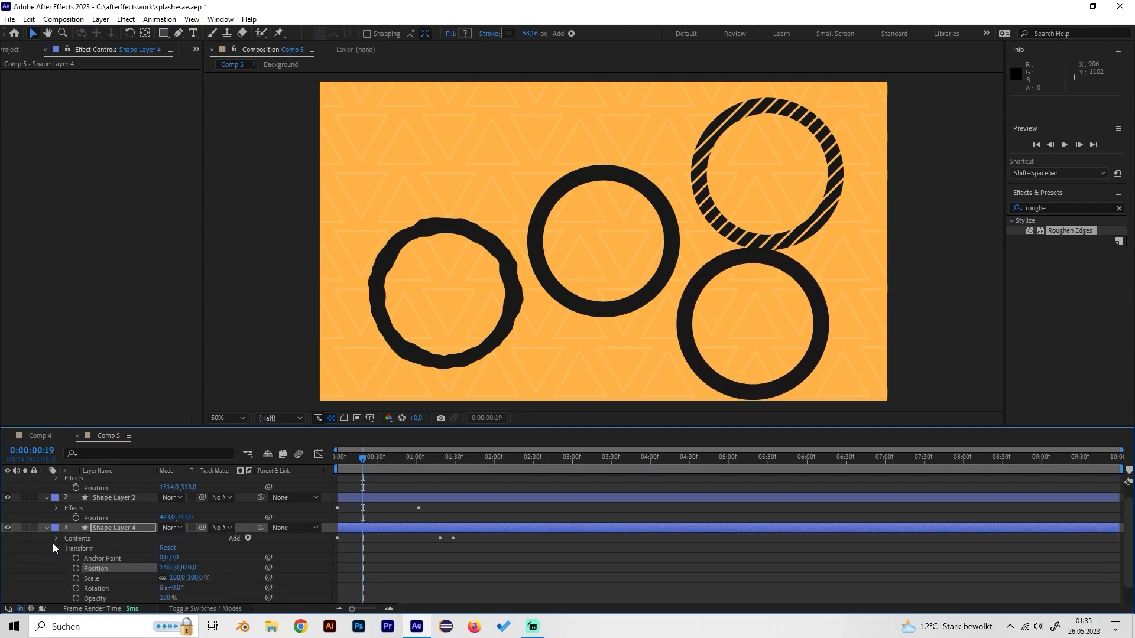
left_click(65, 559)
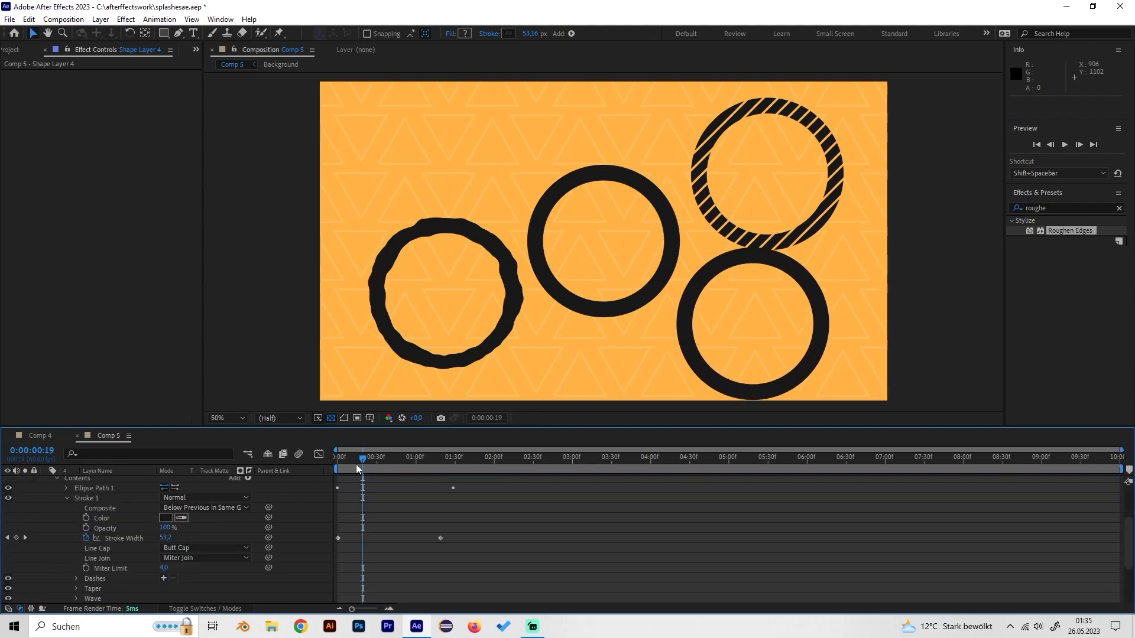
left_click_drag(356, 463, 338, 463)
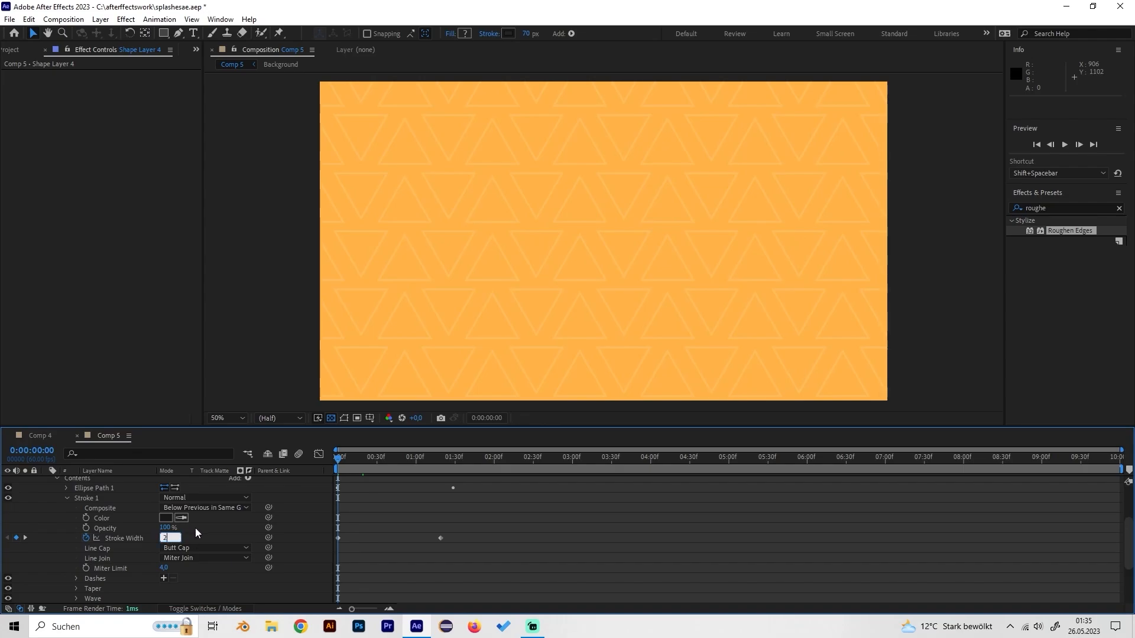
type("25")
key("Return")
Play the animation from the first frame to check the thinner duplicated ring.
left_click_drag(342, 459, 289, 477)
key("space")
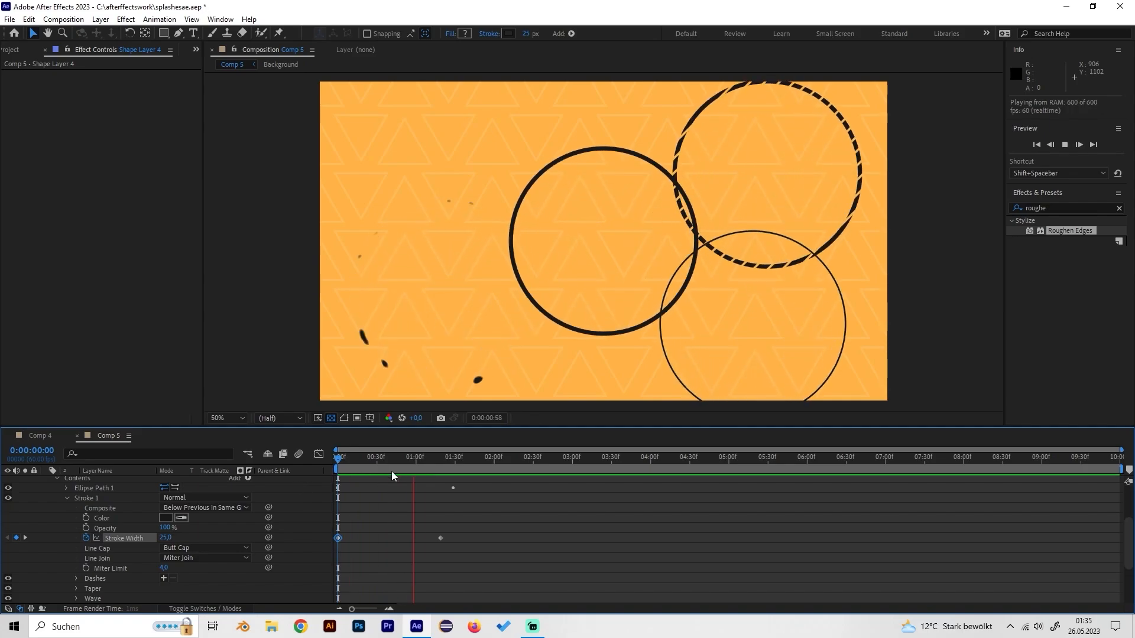
key("space")
Scale Shape Layer 4 to 56%, Shape Layer 2 to 77% and Shape Layer 3 to 75%.
scroll(94, 499, "up", 3)
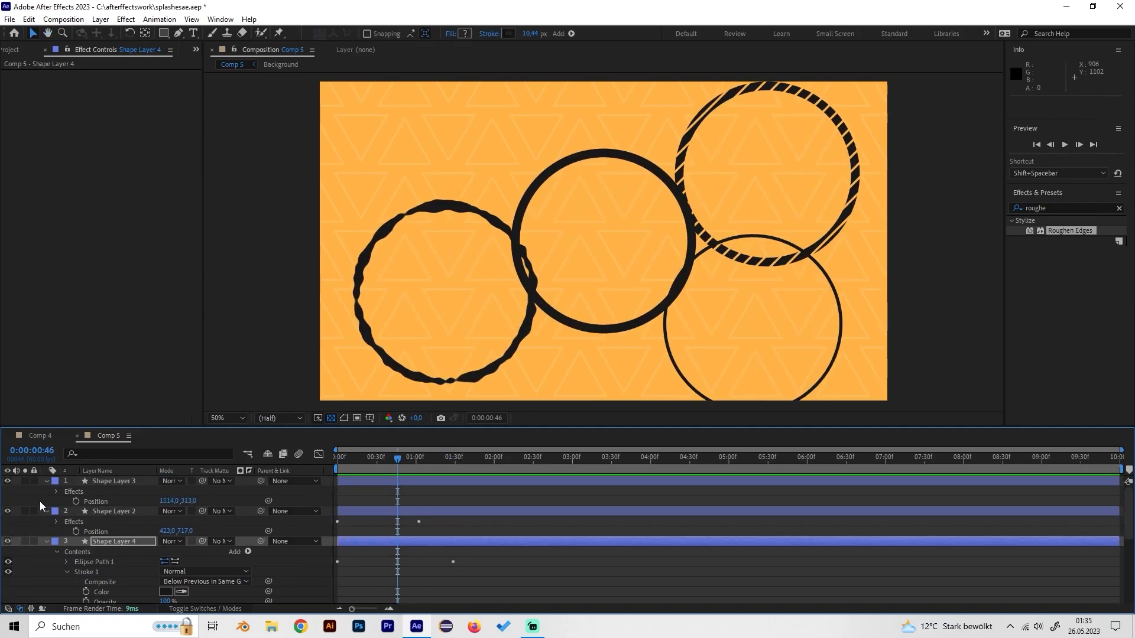
left_click(46, 542)
left_click(104, 543)
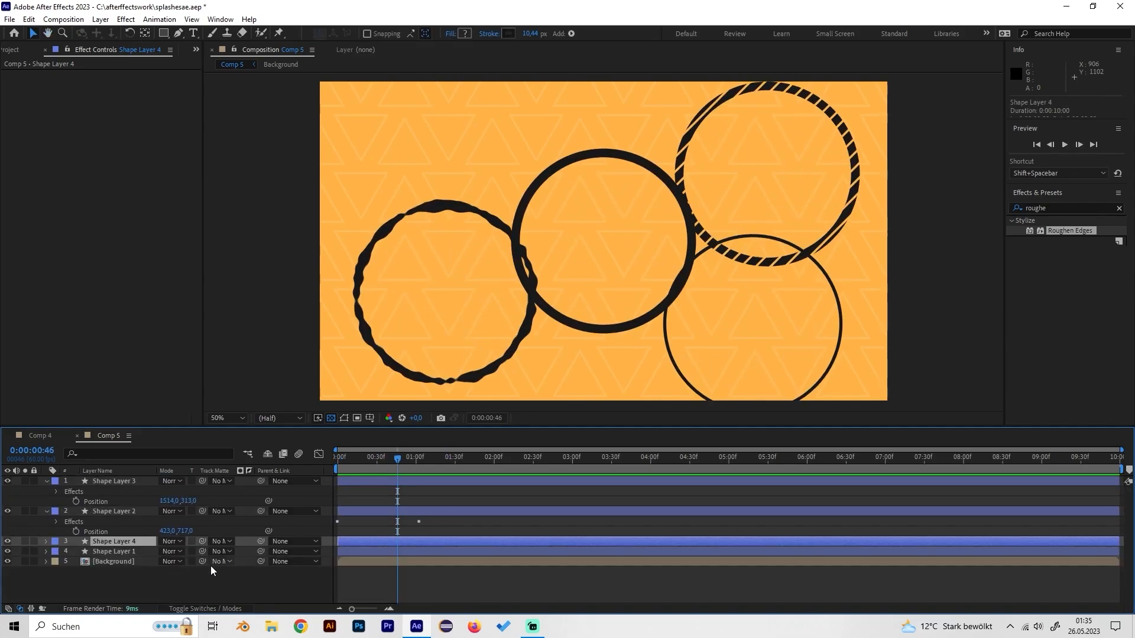
key("s")
left_click_drag(186, 552, 175, 492)
left_click(117, 510)
key("s")
left_click(119, 482)
key("s")
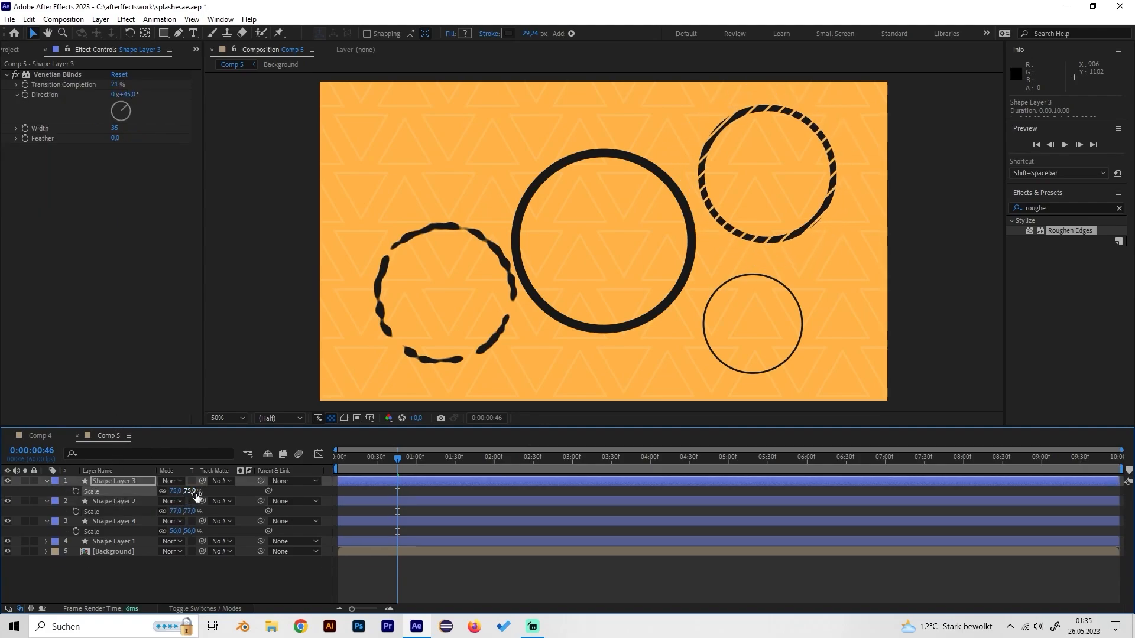
Identify Shape Layer 2 by toggling its visibility, and move it to position 333, 717.
left_click(130, 500)
left_click(8, 500)
left_click(8, 500)
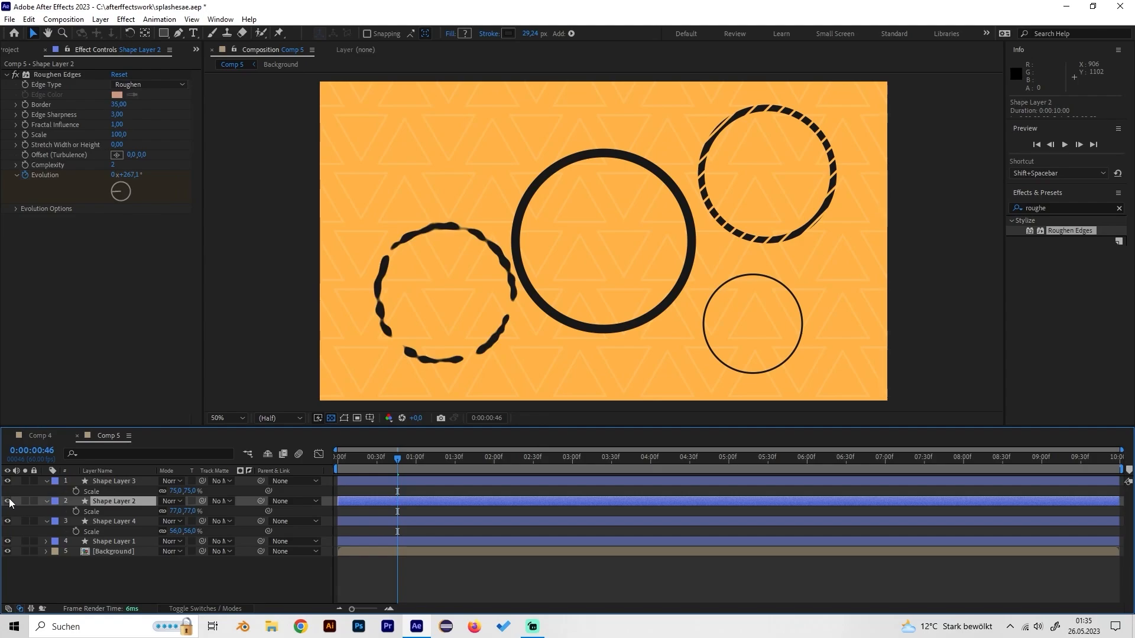
key("p")
left_click_drag(166, 510, 124, 519)
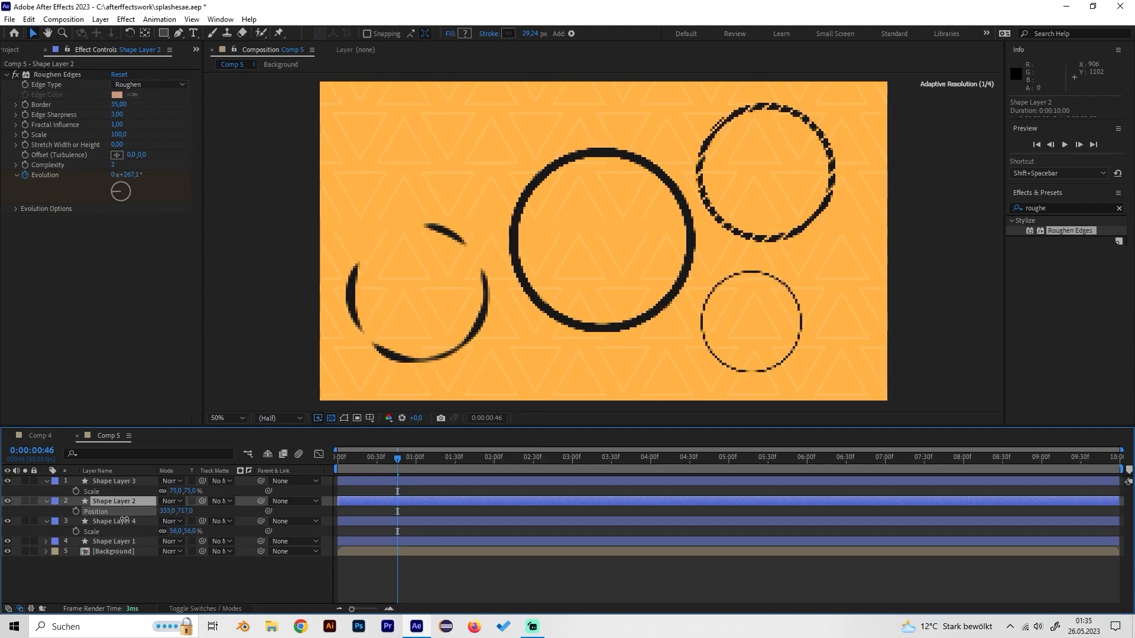
Play the animation from the first frame to check the four resized and rearranged rings.
key("space")
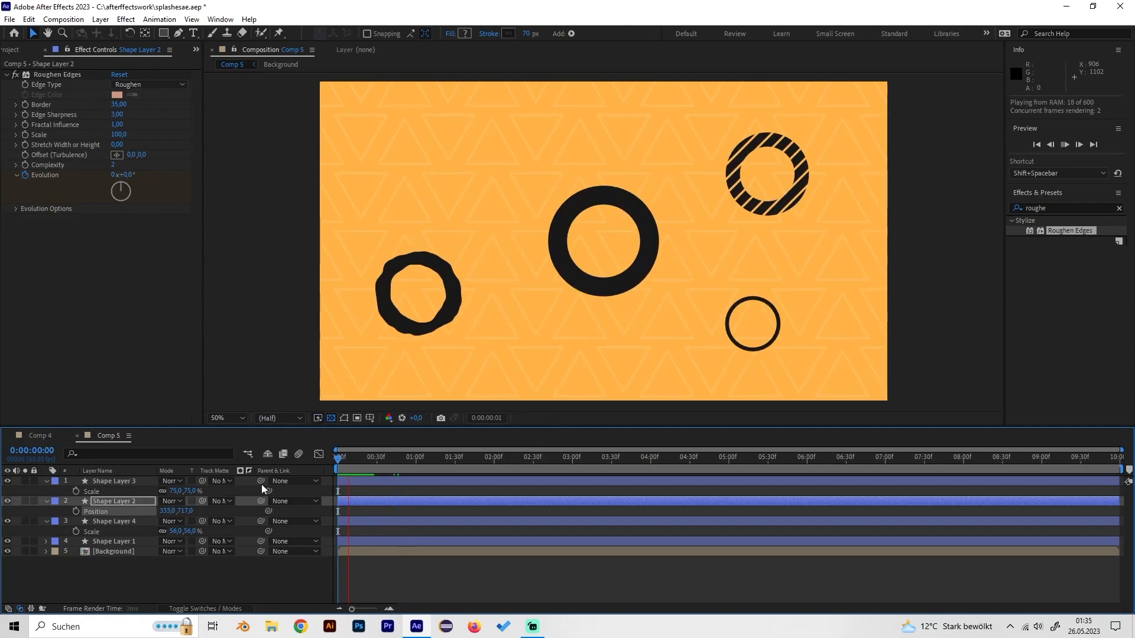
key("space")
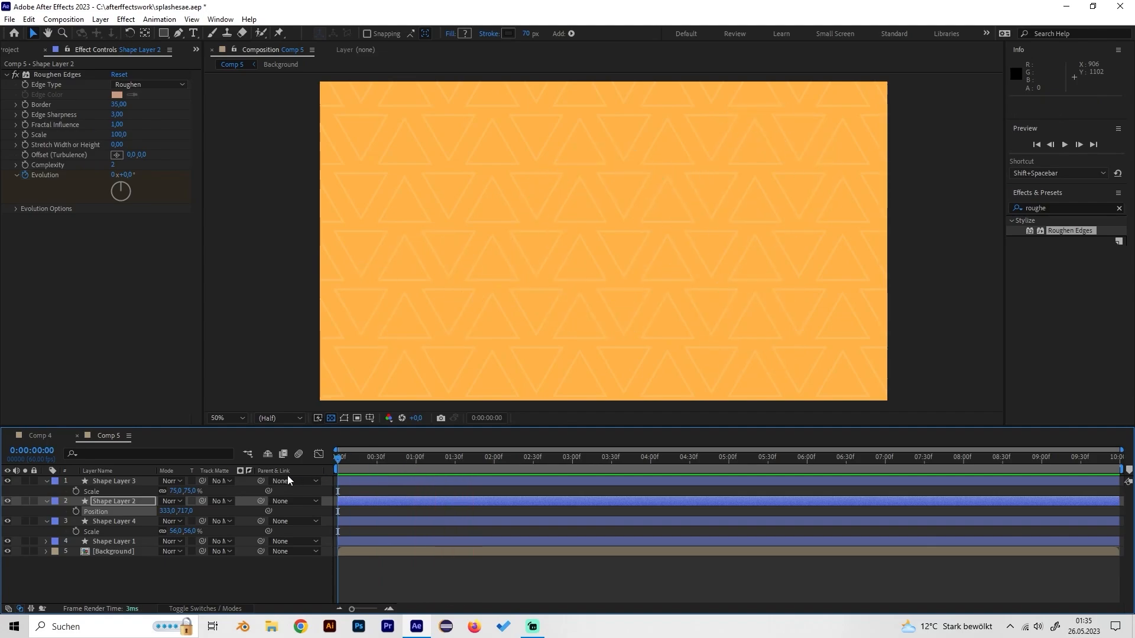
key("space")
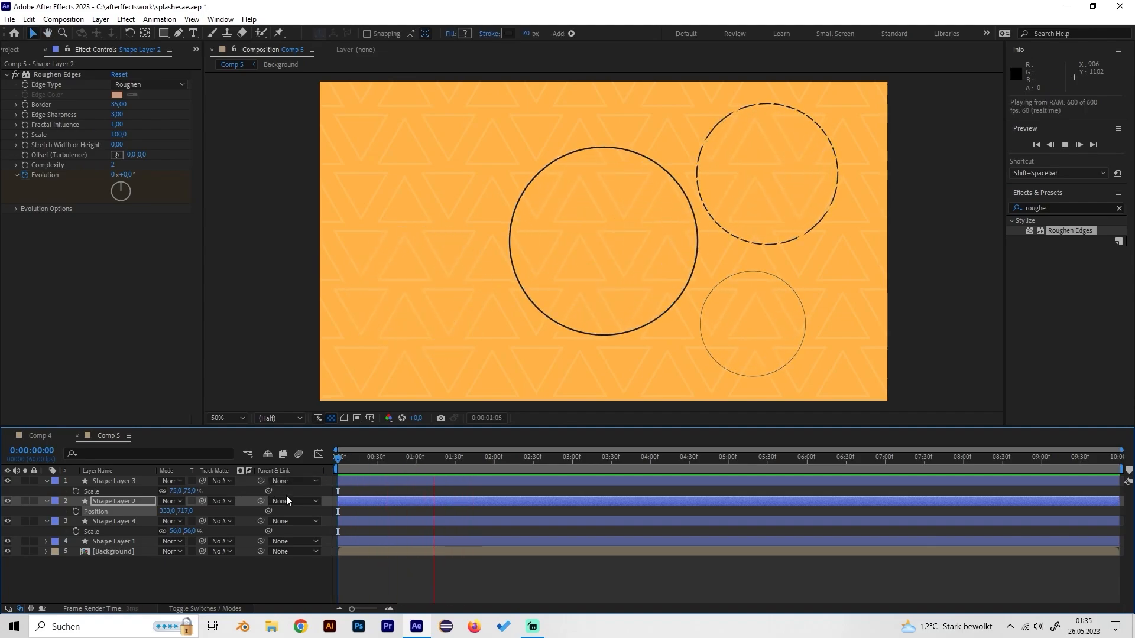